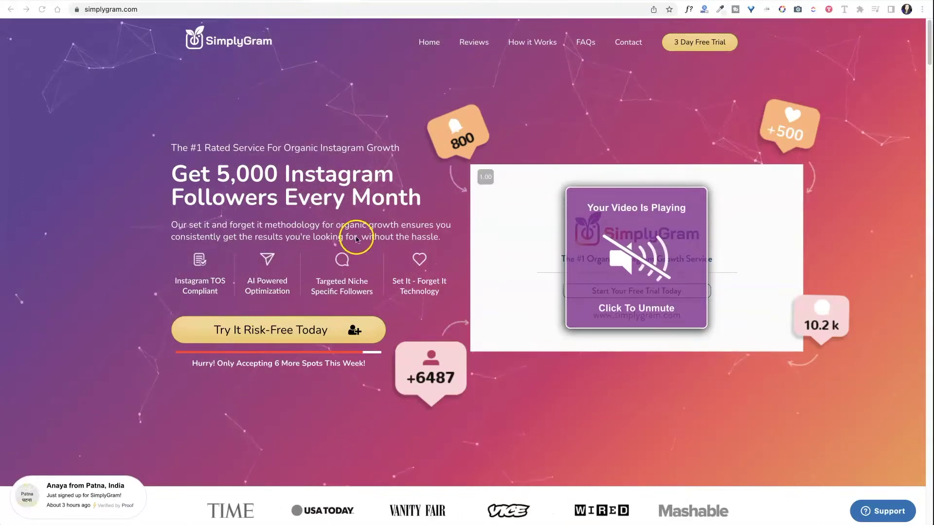
Step: Scroll the SimplyGram homepage down through the testimonials and features sections
{"action": "scroll", "coordinate": [522, 338], "scroll_direction": "down", "scroll_amount": 1}
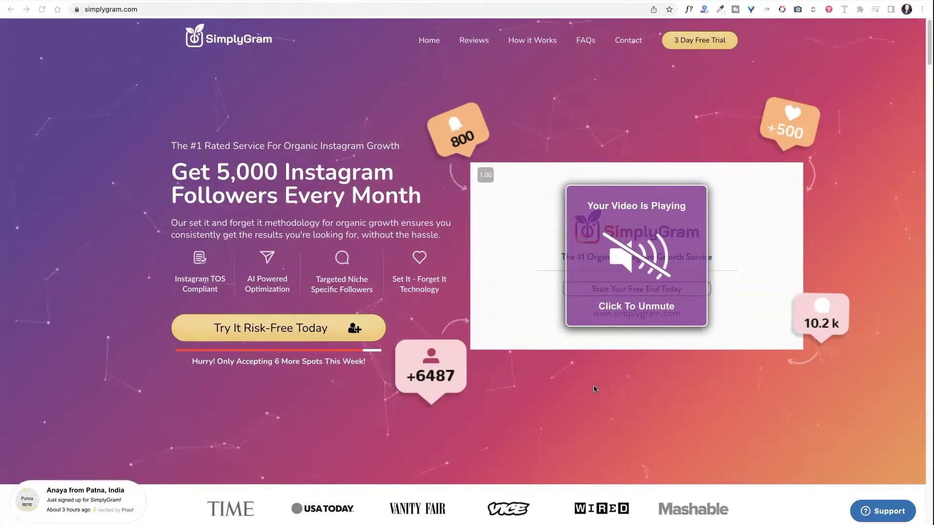
{"action": "scroll", "coordinate": [593, 385], "scroll_direction": "down", "scroll_amount": 2}
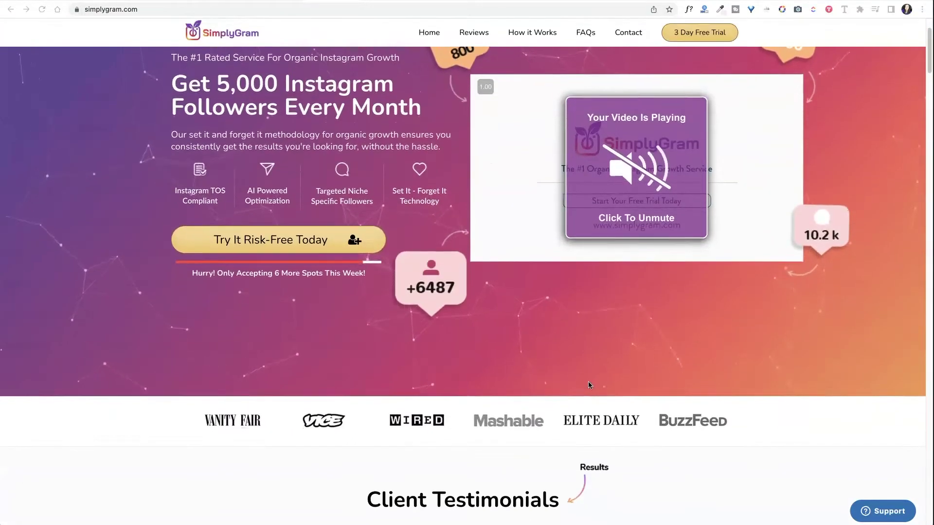
{"action": "scroll", "coordinate": [588, 381], "scroll_direction": "down", "scroll_amount": 1}
{"action": "scroll", "coordinate": [588, 381], "scroll_direction": "down", "scroll_amount": 2}
{"action": "scroll", "coordinate": [588, 381], "scroll_direction": "down", "scroll_amount": 3}
{"action": "scroll", "coordinate": [588, 380], "scroll_direction": "down", "scroll_amount": 5}
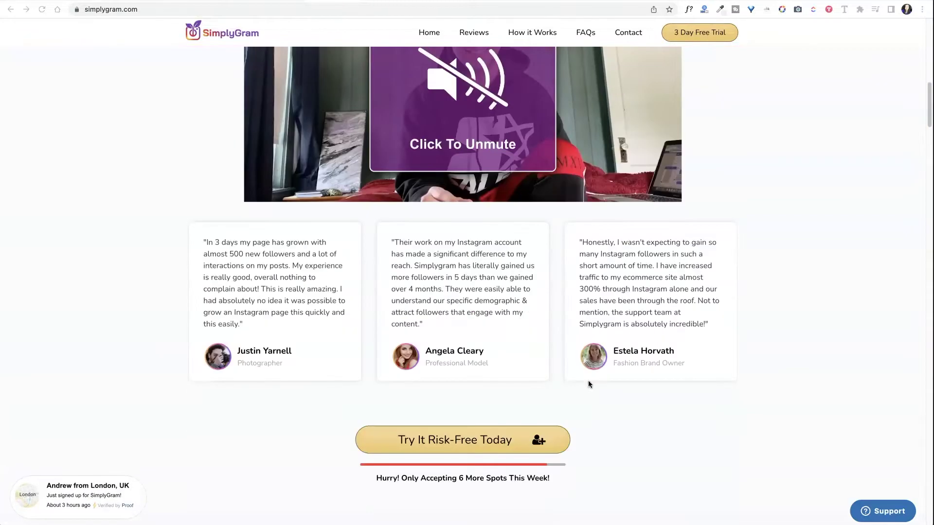
{"action": "scroll", "coordinate": [588, 380], "scroll_direction": "down", "scroll_amount": 3}
{"action": "scroll", "coordinate": [588, 380], "scroll_direction": "down", "scroll_amount": 1}
{"action": "scroll", "coordinate": [588, 380], "scroll_direction": "down", "scroll_amount": 3}
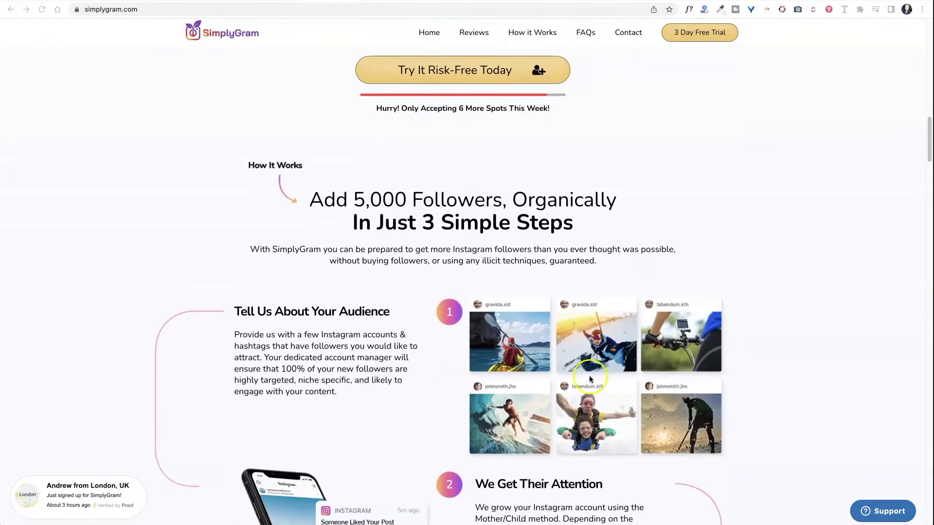
{"action": "scroll", "coordinate": [589, 378], "scroll_direction": "down", "scroll_amount": 5}
{"action": "scroll", "coordinate": [589, 378], "scroll_direction": "down", "scroll_amount": 3}
{"action": "scroll", "coordinate": [589, 378], "scroll_direction": "down", "scroll_amount": 3}
{"action": "scroll", "coordinate": [590, 377], "scroll_direction": "down", "scroll_amount": 6}
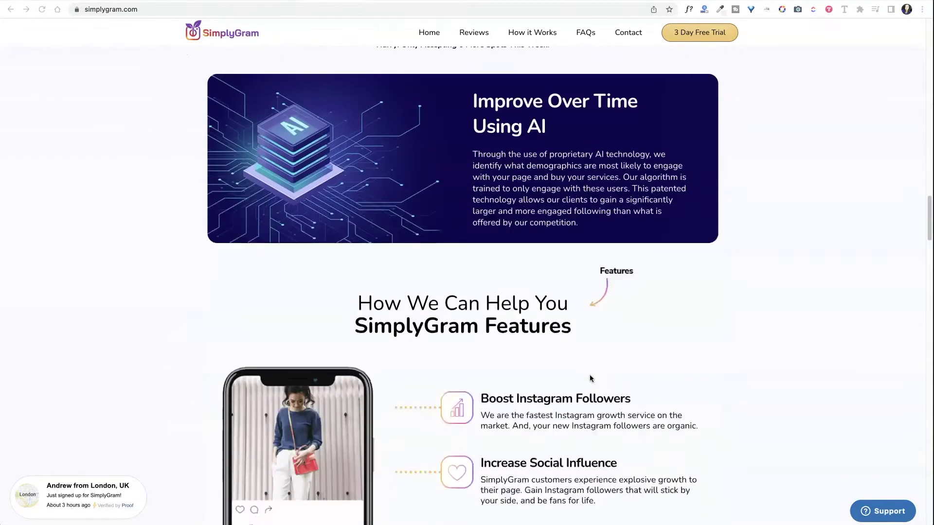
{"action": "scroll", "coordinate": [591, 378], "scroll_direction": "down", "scroll_amount": 3}
{"action": "scroll", "coordinate": [590, 377], "scroll_direction": "down", "scroll_amount": 2}
{"action": "scroll", "coordinate": [591, 375], "scroll_direction": "down", "scroll_amount": 1}
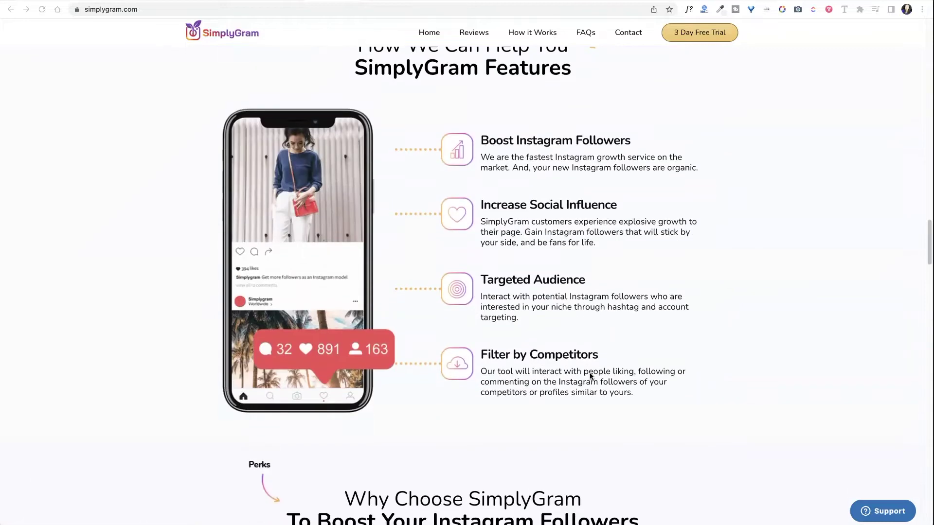
{"action": "scroll", "coordinate": [591, 376], "scroll_direction": "down", "scroll_amount": 1}
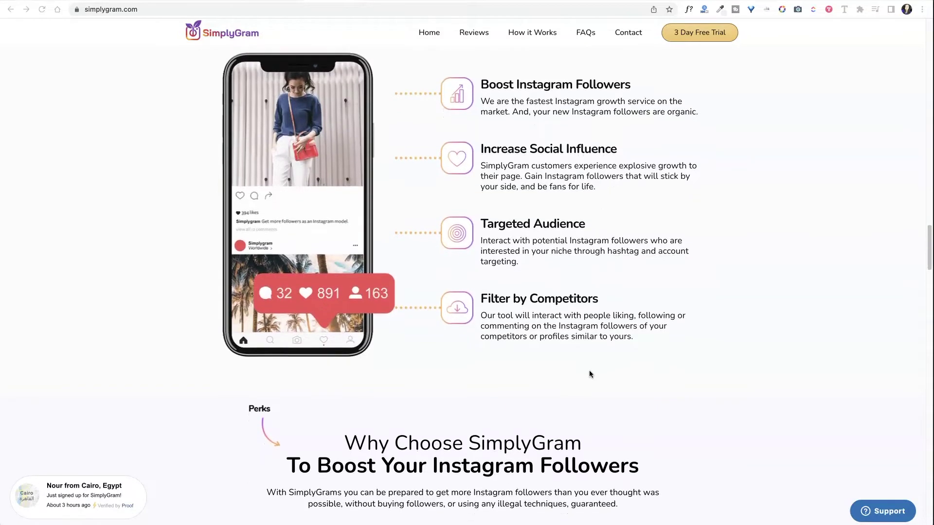
{"action": "scroll", "coordinate": [590, 372], "scroll_direction": "down", "scroll_amount": 1}
{"action": "scroll", "coordinate": [588, 369], "scroll_direction": "down", "scroll_amount": 2}
{"action": "scroll", "coordinate": [588, 368], "scroll_direction": "down", "scroll_amount": 3}
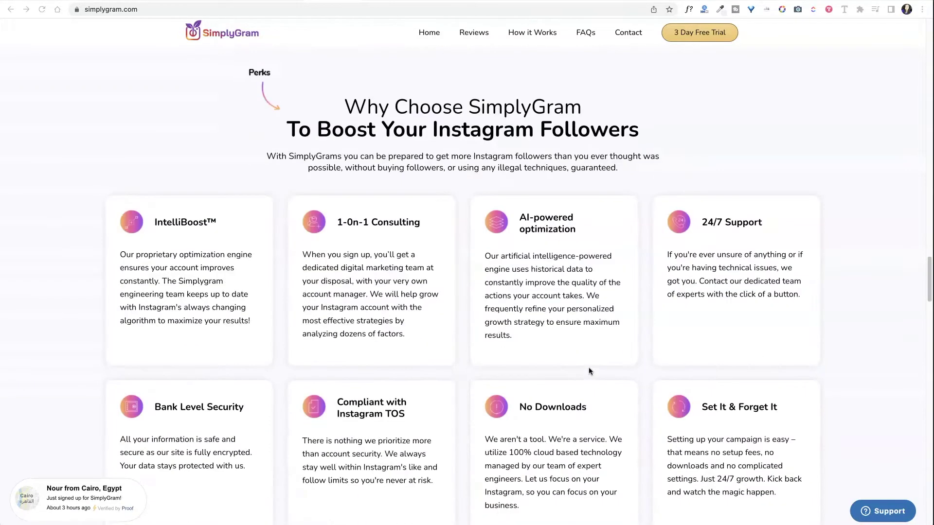
{"action": "scroll", "coordinate": [589, 367], "scroll_direction": "down", "scroll_amount": 1}
{"action": "left_click", "coordinate": [548, 198]}
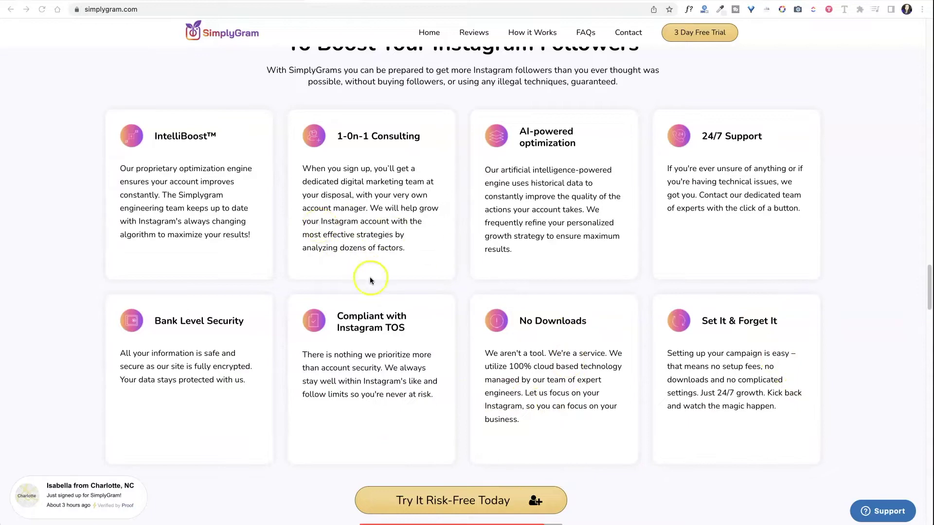
Step: Continue scrolling past pricing and the FAQ down to the Contact Us form
{"action": "scroll", "coordinate": [370, 286], "scroll_direction": "down", "scroll_amount": 1}
{"action": "scroll", "coordinate": [337, 290], "scroll_direction": "down", "scroll_amount": 2}
{"action": "scroll", "coordinate": [336, 290], "scroll_direction": "down", "scroll_amount": 4}
{"action": "scroll", "coordinate": [337, 292], "scroll_direction": "down", "scroll_amount": 3}
{"action": "scroll", "coordinate": [336, 290], "scroll_direction": "down", "scroll_amount": 3}
{"action": "scroll", "coordinate": [337, 289], "scroll_direction": "down", "scroll_amount": 1}
{"action": "scroll", "coordinate": [337, 289], "scroll_direction": "down", "scroll_amount": 1}
{"action": "scroll", "coordinate": [337, 288], "scroll_direction": "down", "scroll_amount": 1}
{"action": "scroll", "coordinate": [337, 290], "scroll_direction": "down", "scroll_amount": 4}
{"action": "scroll", "coordinate": [337, 287], "scroll_direction": "down", "scroll_amount": 3}
{"action": "scroll", "coordinate": [337, 285], "scroll_direction": "down", "scroll_amount": 3}
{"action": "scroll", "coordinate": [335, 292], "scroll_direction": "down", "scroll_amount": 1}
{"action": "left_click", "coordinate": [334, 302]}
{"action": "scroll", "coordinate": [334, 300], "scroll_direction": "down", "scroll_amount": 3}
{"action": "scroll", "coordinate": [333, 298], "scroll_direction": "down", "scroll_amount": 2}
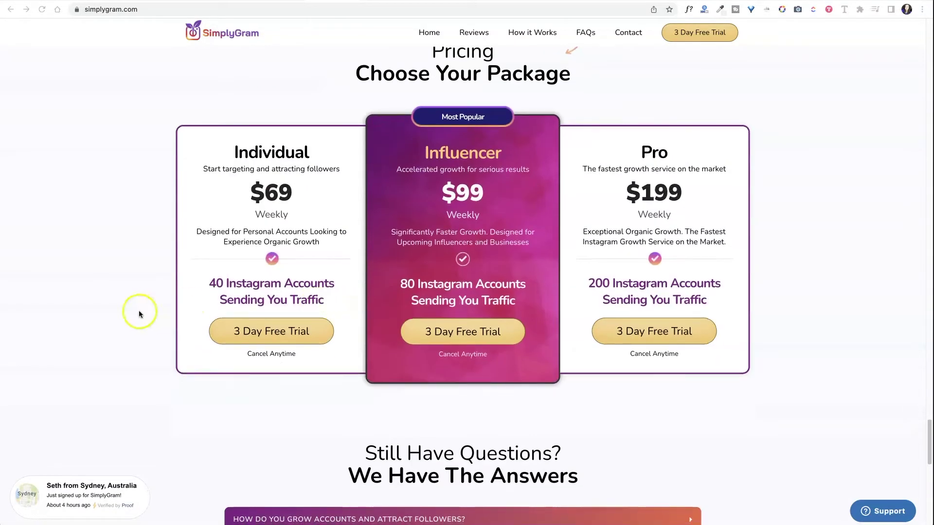
{"action": "scroll", "coordinate": [63, 312], "scroll_direction": "down", "scroll_amount": 1}
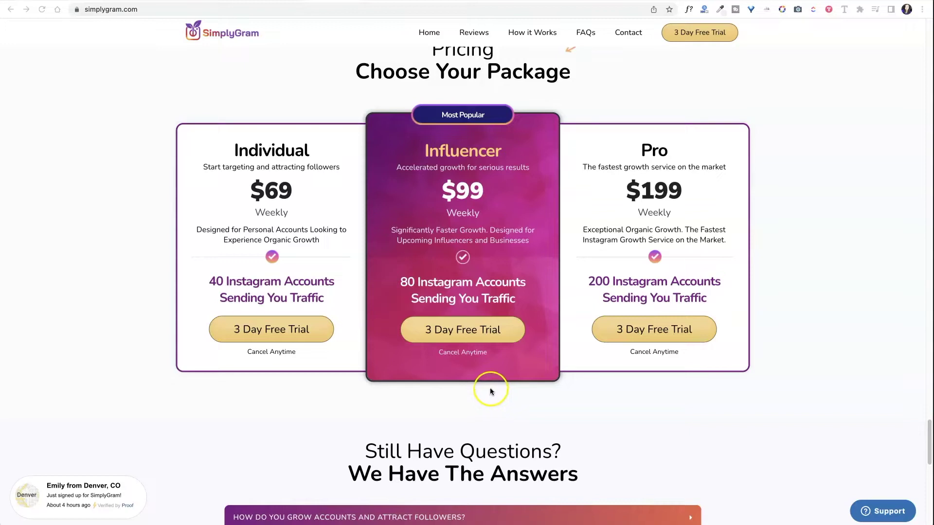
{"action": "scroll", "coordinate": [489, 384], "scroll_direction": "down", "scroll_amount": 1}
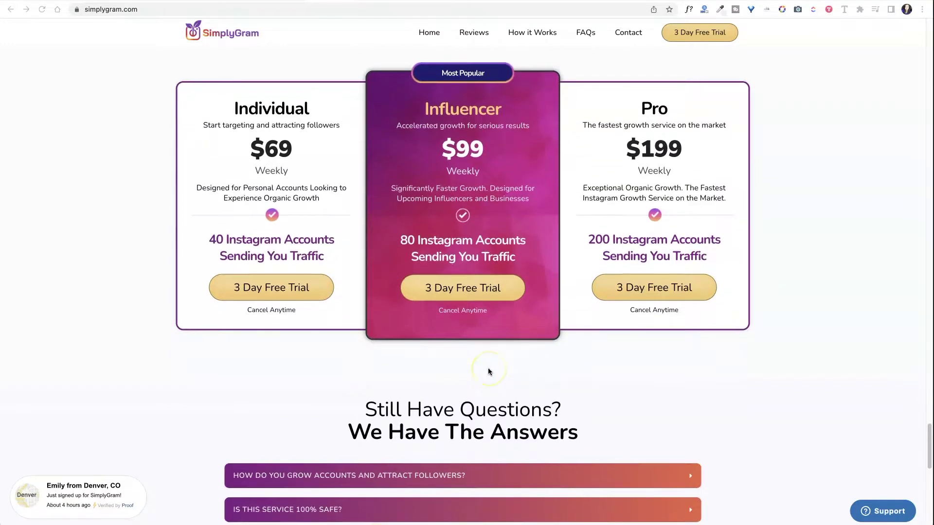
{"action": "scroll", "coordinate": [489, 371], "scroll_direction": "down", "scroll_amount": 1}
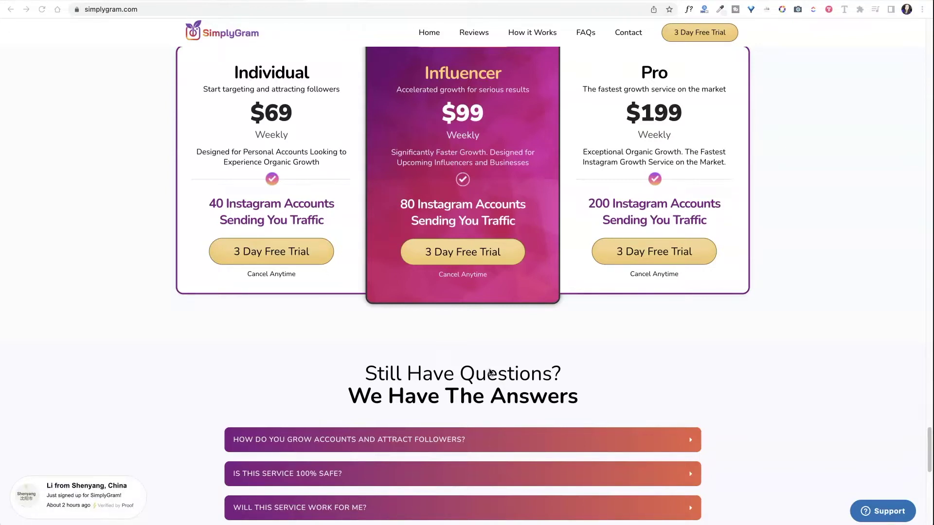
{"action": "scroll", "coordinate": [490, 372], "scroll_direction": "down", "scroll_amount": 1}
{"action": "scroll", "coordinate": [489, 371], "scroll_direction": "down", "scroll_amount": 3}
{"action": "scroll", "coordinate": [489, 370], "scroll_direction": "down", "scroll_amount": 2}
{"action": "scroll", "coordinate": [489, 369], "scroll_direction": "down", "scroll_amount": 2}
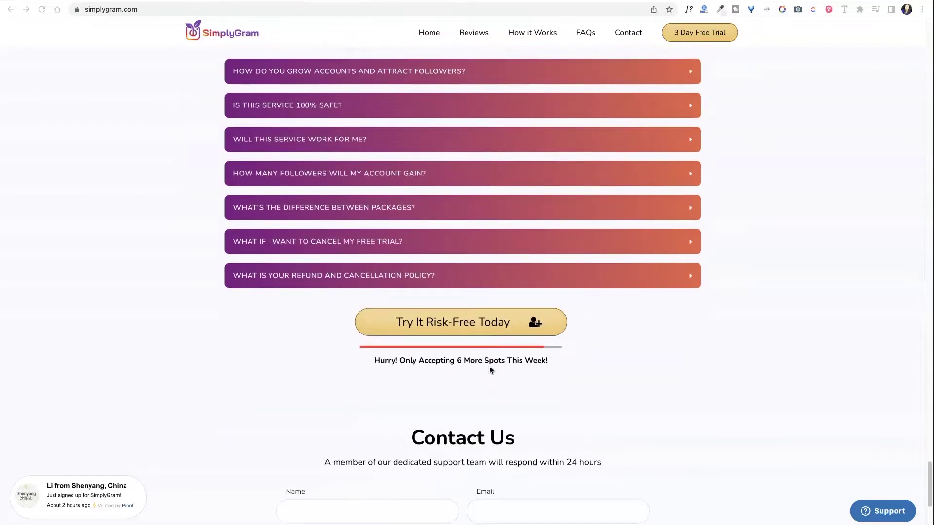
{"action": "scroll", "coordinate": [489, 370], "scroll_direction": "down", "scroll_amount": 3}
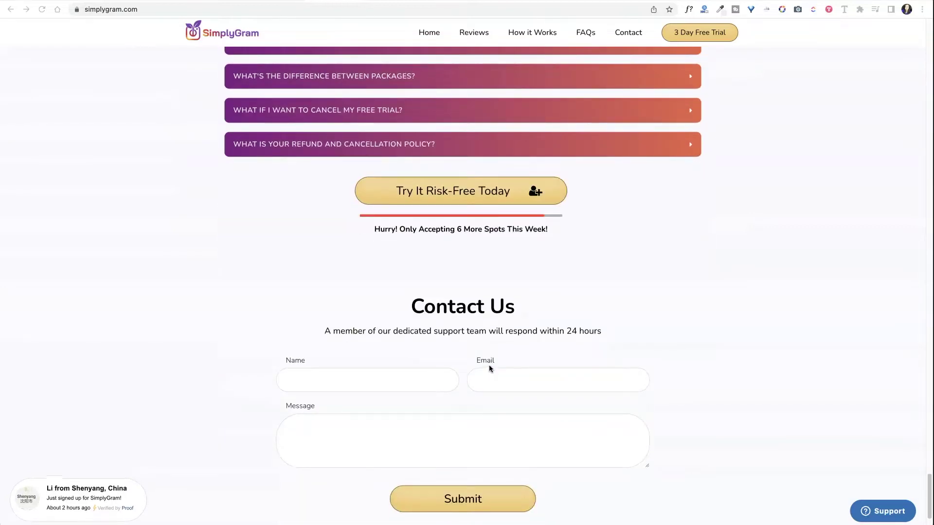
{"action": "scroll", "coordinate": [489, 368], "scroll_direction": "down", "scroll_amount": 1}
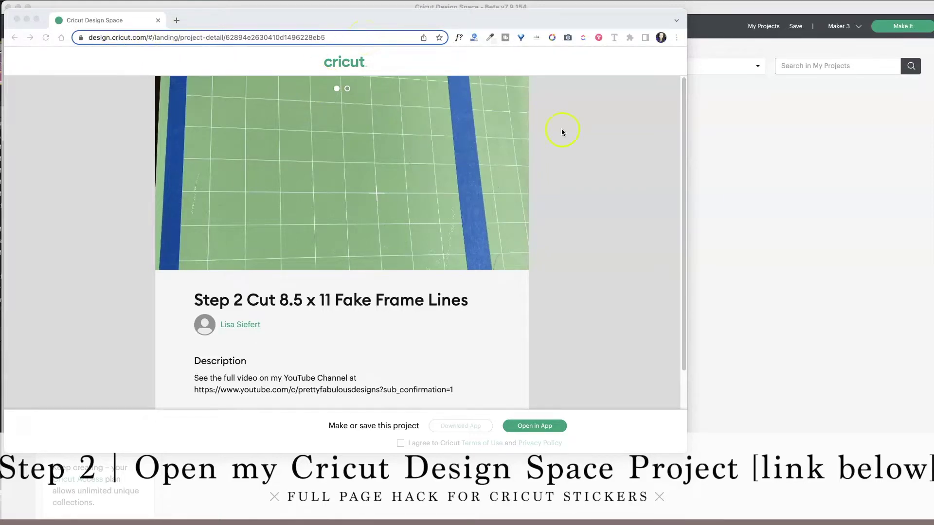
Step: Open the 'Step 2 Cut 8.5 x 11 Fake Frame Lines' project page in the Design Space app
{"action": "scroll", "coordinate": [590, 201], "scroll_direction": "down", "scroll_amount": 2}
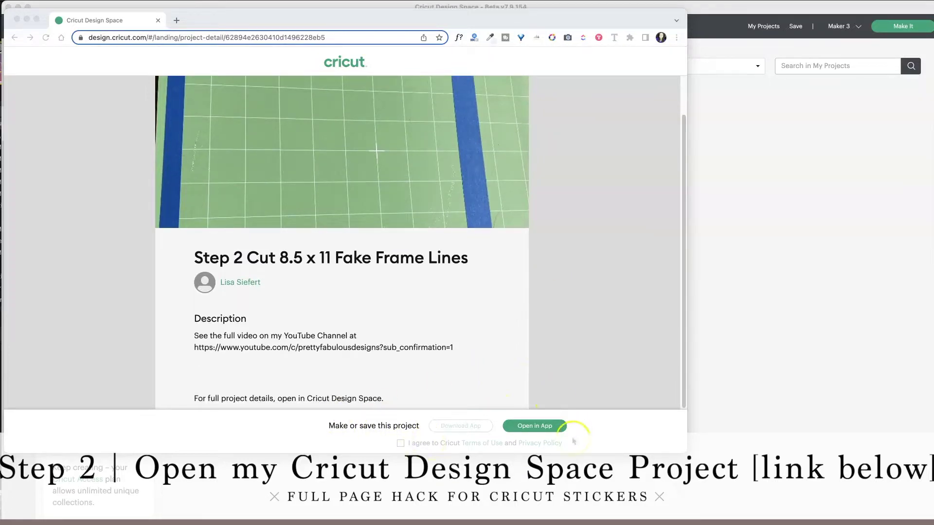
{"action": "left_click", "coordinate": [537, 430]}
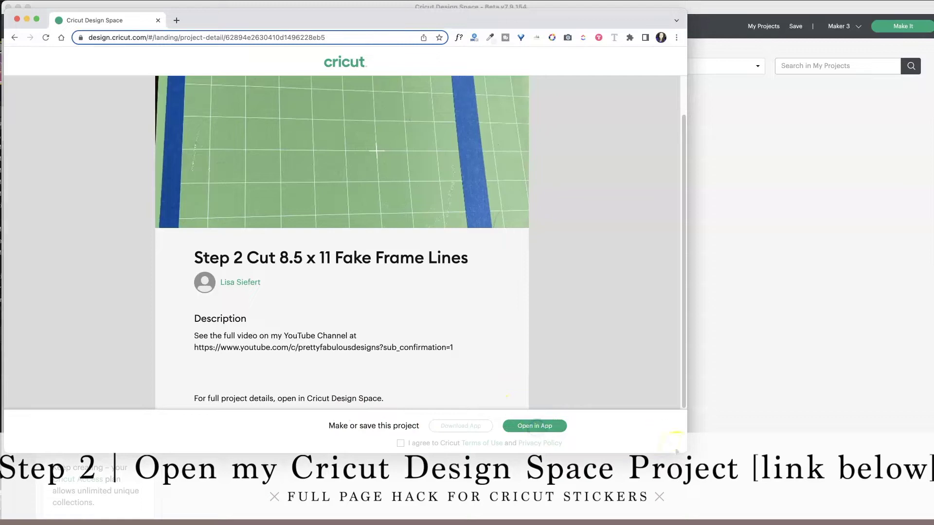
{"action": "left_click", "coordinate": [775, 441]}
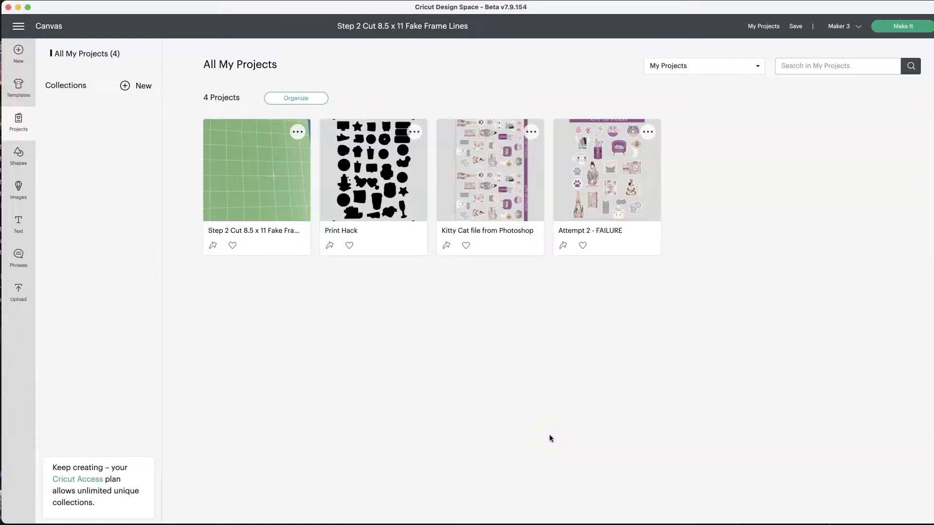
Step: Open the frame-lines project, set Material Load Type to On Mat, and continue
{"action": "left_click", "coordinate": [260, 173]}
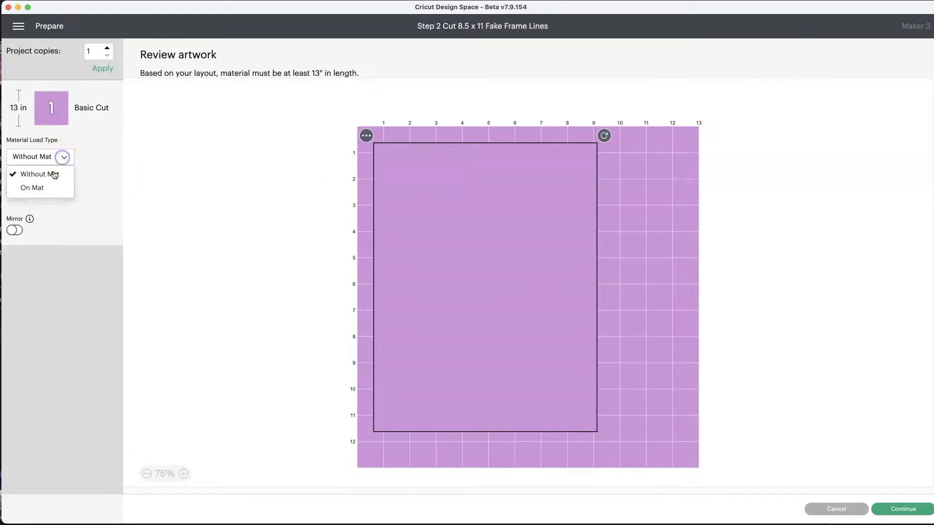
{"action": "left_click", "coordinate": [47, 189]}
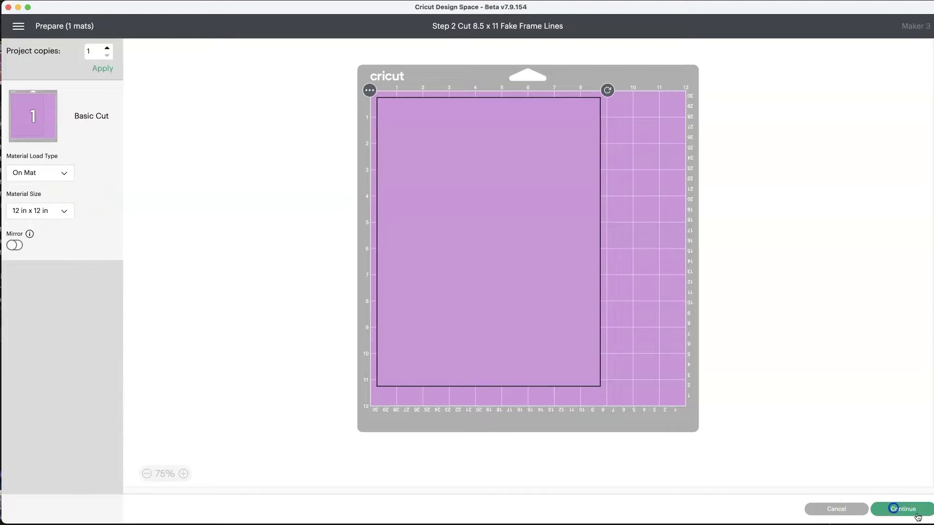
{"action": "left_click", "coordinate": [903, 508]}
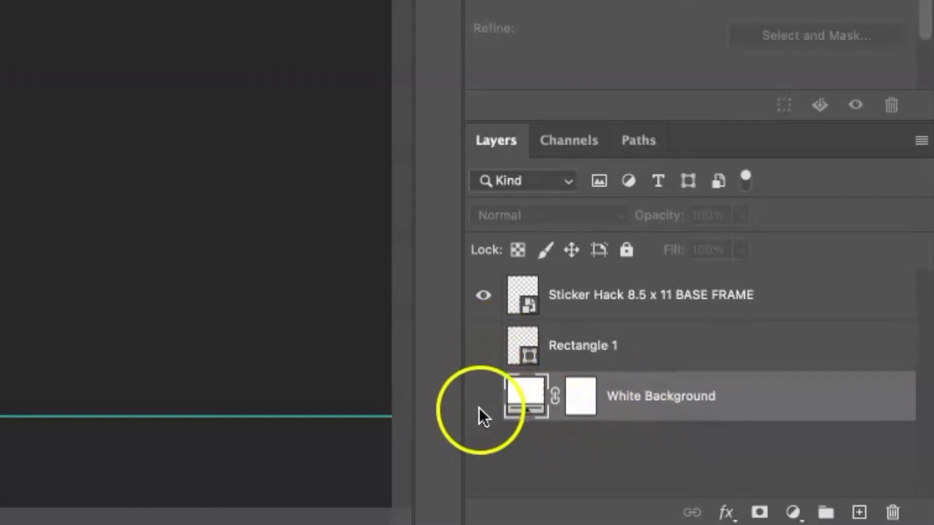
Step: Toggle the White Background layer, then place and shrink the Kardashians monitor sticker top-left
{"action": "left_click", "coordinate": [484, 396]}
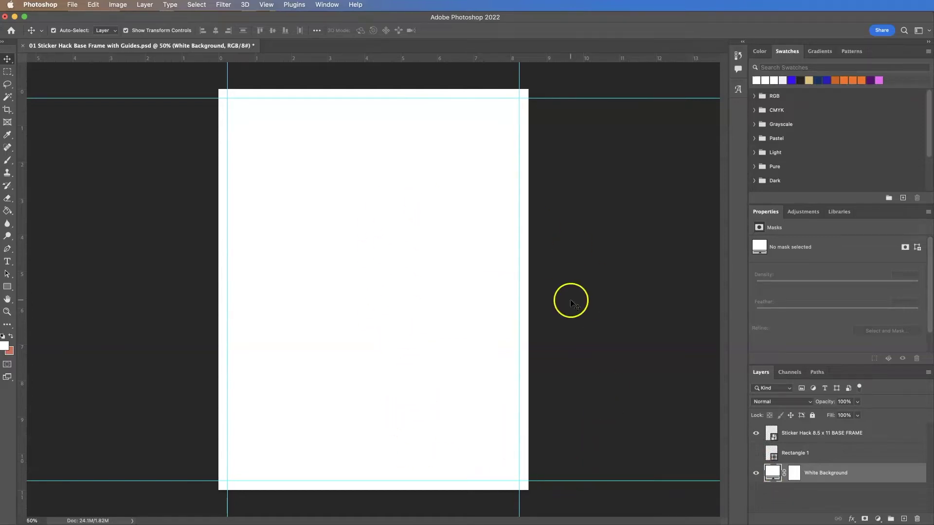
{"action": "left_click", "coordinate": [756, 474]}
{"action": "left_click", "coordinate": [755, 474]}
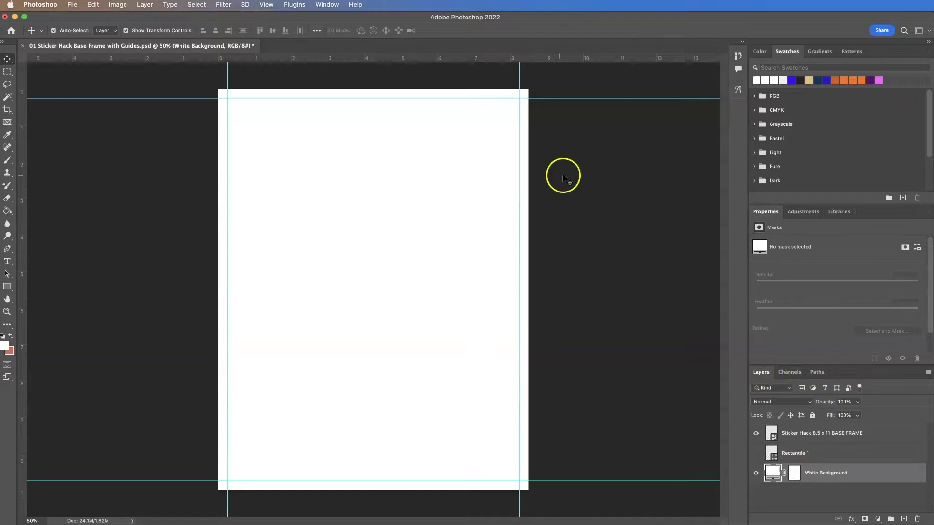
{"action": "left_click", "coordinate": [328, 5]}
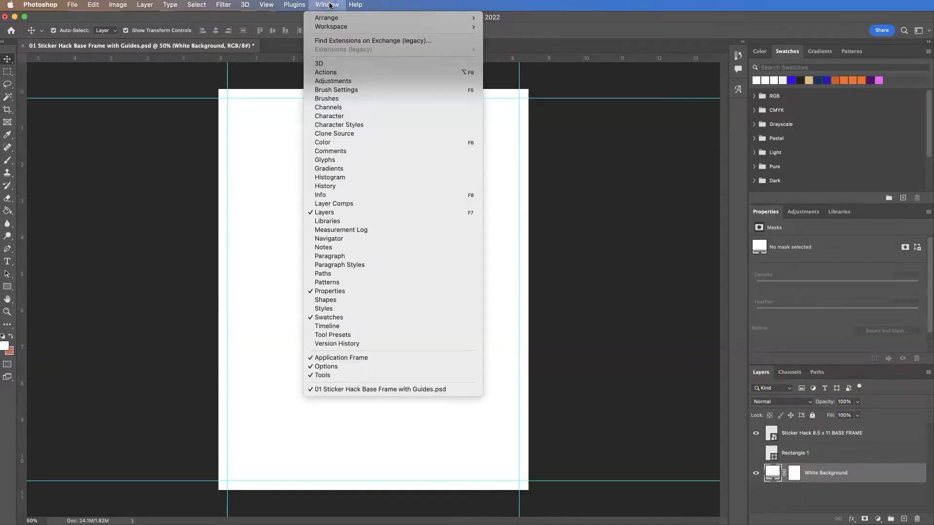
{"action": "mouse_move", "coordinate": [330, 26]}
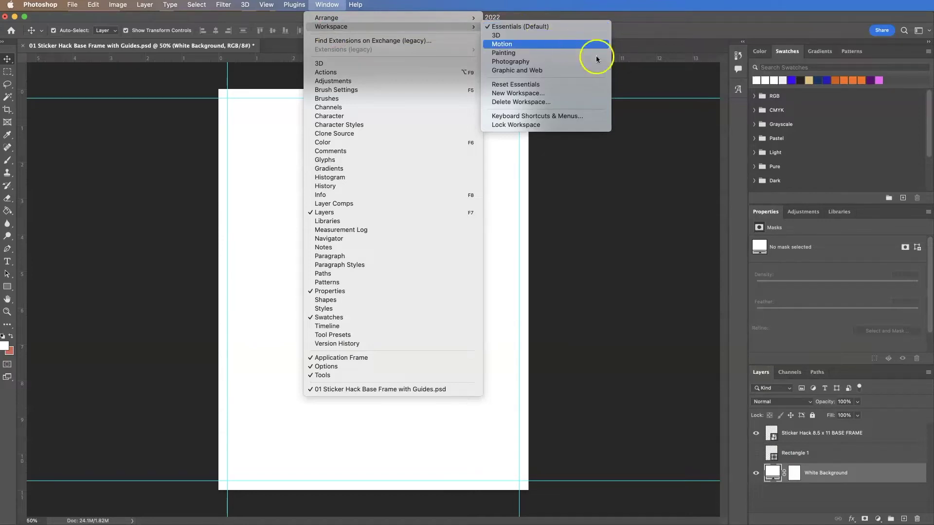
{"action": "left_click", "coordinate": [535, 326]}
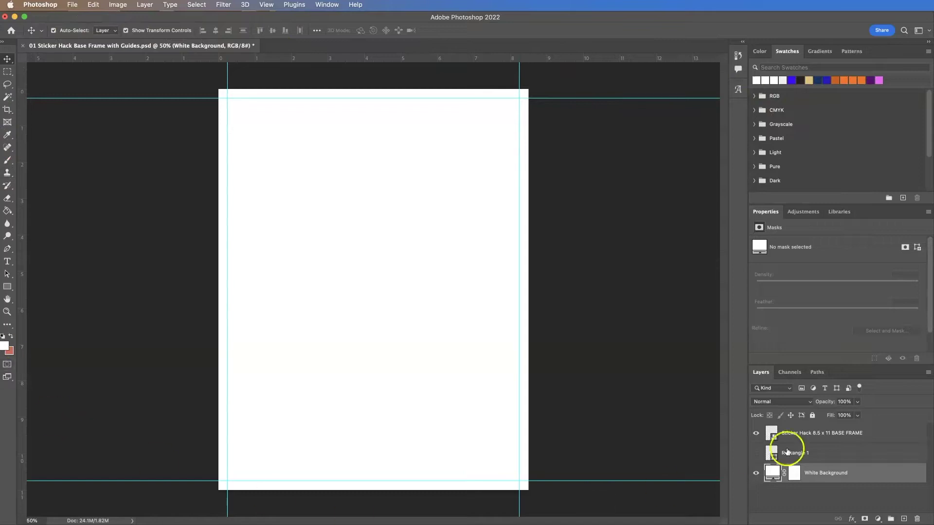
{"action": "left_click", "coordinate": [325, 6]}
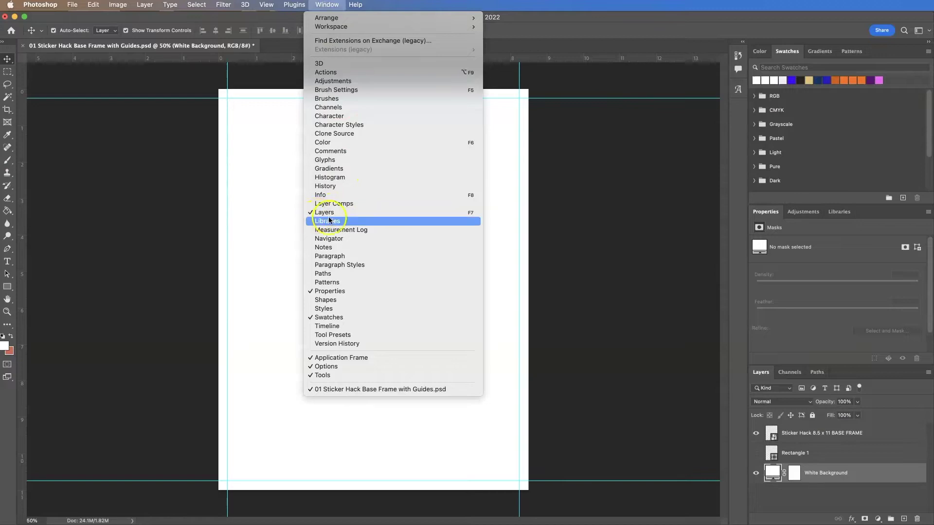
{"action": "left_click", "coordinate": [638, 267]}
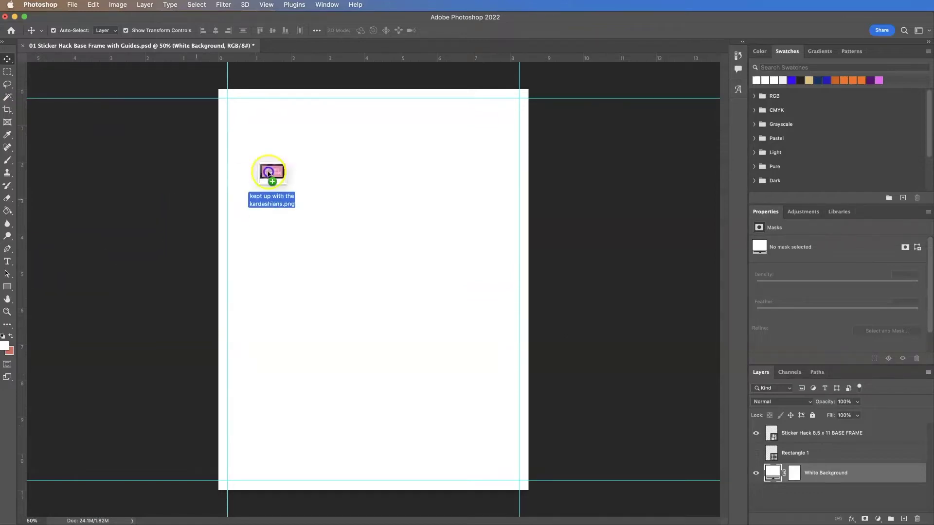
{"action": "left_click_drag", "start_coordinate": [115, 229], "coordinate": [284, 139]}
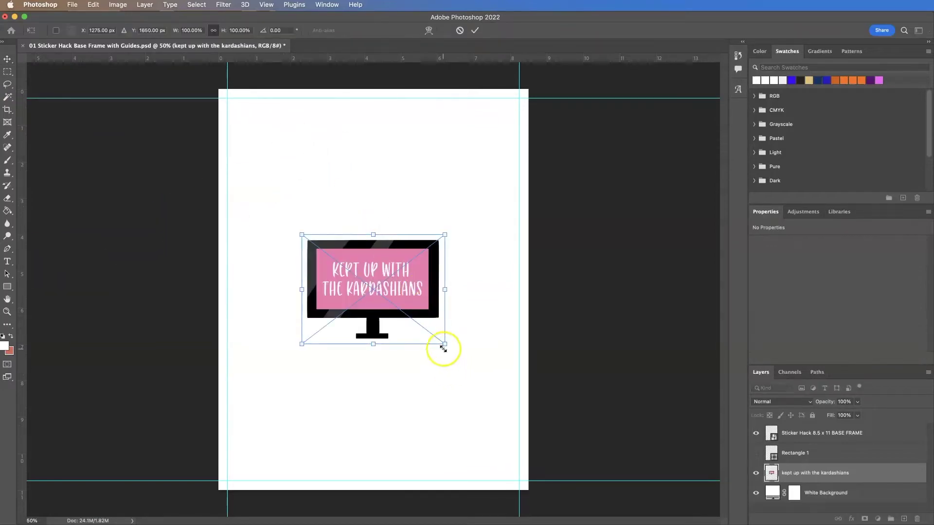
{"action": "mouse_move", "coordinate": [444, 347]}
{"action": "left_mouse_down"}
{"action": "mouse_move", "coordinate": [315, 237]}
{"action": "mouse_move", "coordinate": [258, 127]}
{"action": "mouse_move", "coordinate": [280, 145]}
{"action": "left_mouse_up"}
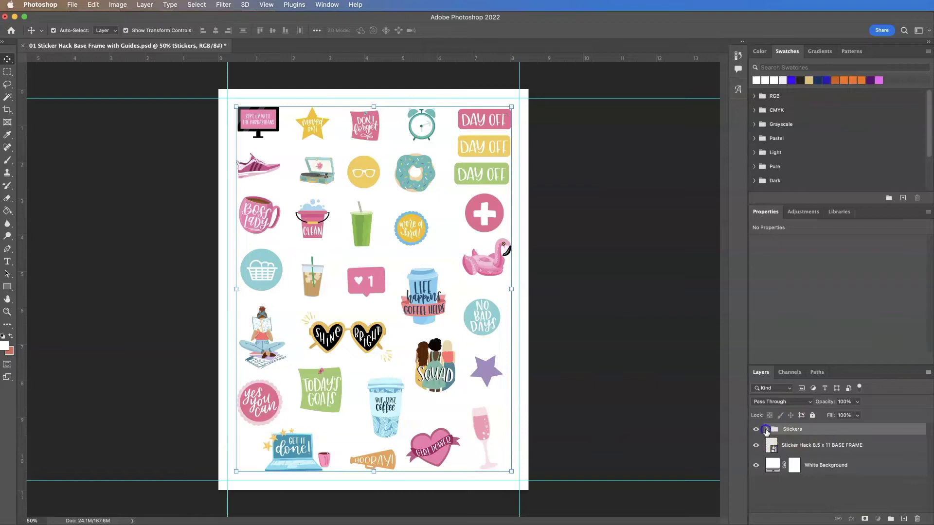
Step: Expand the Stickers group and inspect its sticker layers from green smoothie to Kardashians
{"action": "left_click", "coordinate": [767, 430]}
{"action": "left_click", "coordinate": [816, 448]}
{"action": "scroll", "coordinate": [840, 484], "scroll_direction": "down", "scroll_amount": 3}
{"action": "scroll", "coordinate": [840, 486], "scroll_direction": "down", "scroll_amount": 3}
{"action": "scroll", "coordinate": [840, 487], "scroll_direction": "down", "scroll_amount": 3}
{"action": "scroll", "coordinate": [841, 487], "scroll_direction": "down", "scroll_amount": 2}
{"action": "scroll", "coordinate": [841, 488], "scroll_direction": "down", "scroll_amount": 2}
{"action": "scroll", "coordinate": [839, 488], "scroll_direction": "down", "scroll_amount": 2}
{"action": "scroll", "coordinate": [839, 489], "scroll_direction": "down", "scroll_amount": 2}
{"action": "scroll", "coordinate": [839, 488], "scroll_direction": "down", "scroll_amount": 3}
{"action": "scroll", "coordinate": [836, 486], "scroll_direction": "down", "scroll_amount": 2}
{"action": "left_click", "coordinate": [827, 477]}
{"action": "left_click", "coordinate": [825, 475], "text": "shift"}
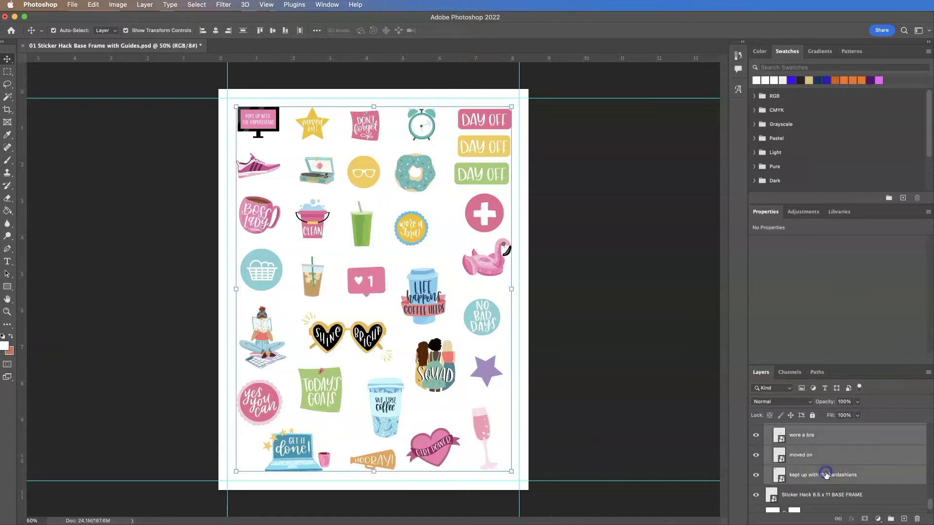
{"action": "right_click", "coordinate": [825, 475]}
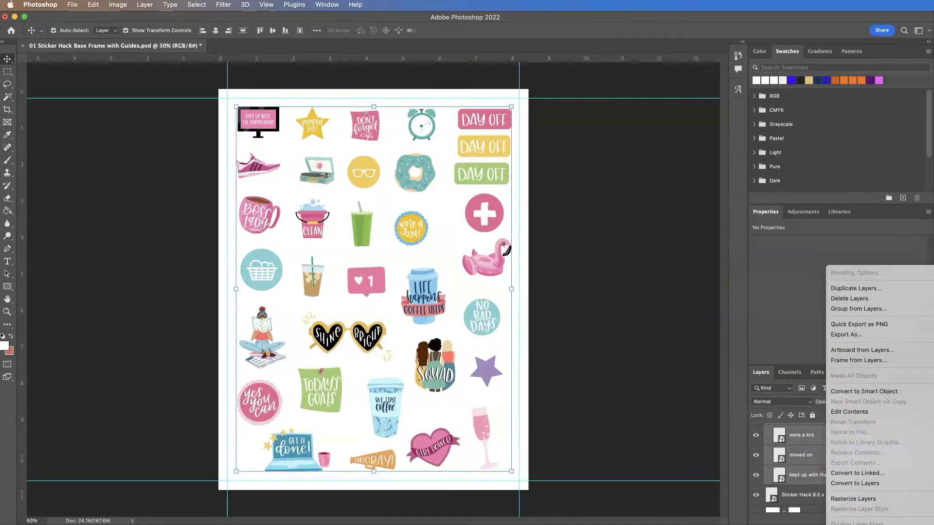
{"action": "left_click", "coordinate": [868, 412]}
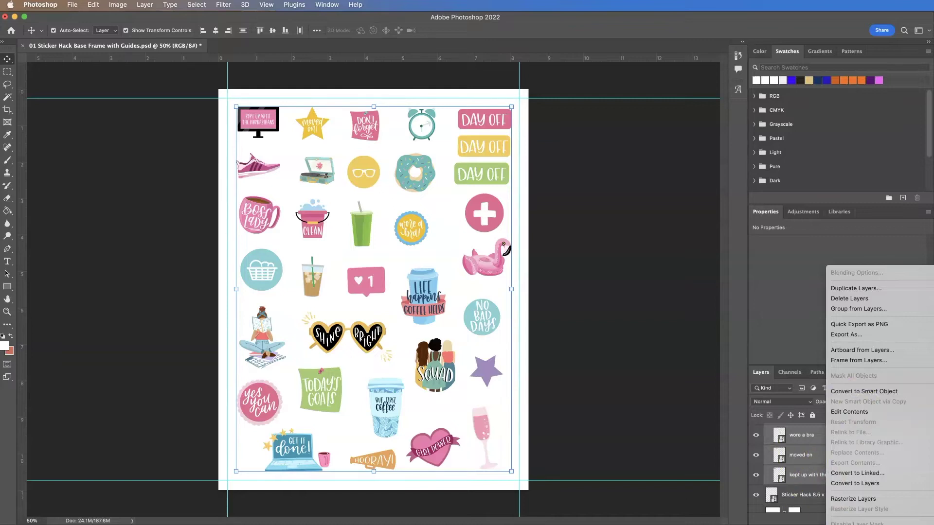
{"action": "left_click", "coordinate": [759, 506]}
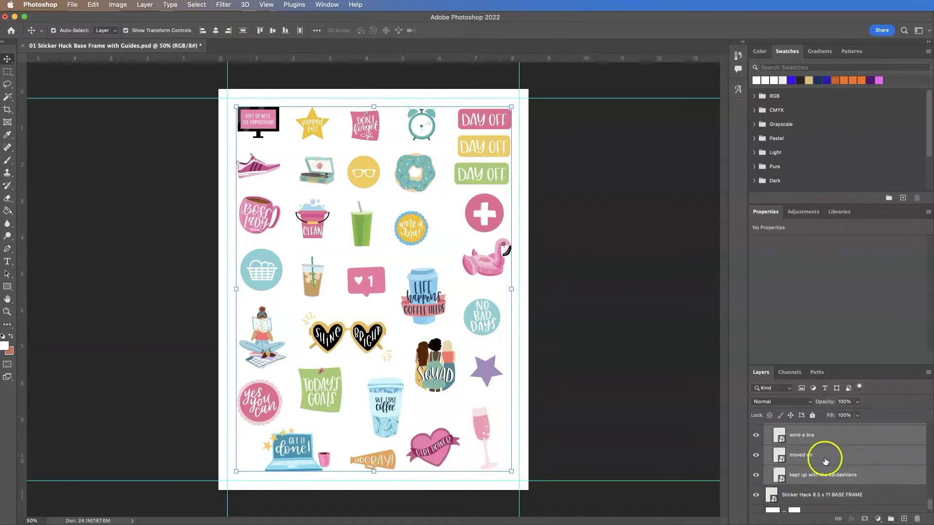
Step: Collapse the Stickers group and drag the Layers panel divider up to enlarge it
{"action": "scroll", "coordinate": [827, 462], "scroll_direction": "up", "scroll_amount": 5}
{"action": "scroll", "coordinate": [827, 462], "scroll_direction": "up", "scroll_amount": 5}
{"action": "scroll", "coordinate": [817, 457], "scroll_direction": "up", "scroll_amount": 5}
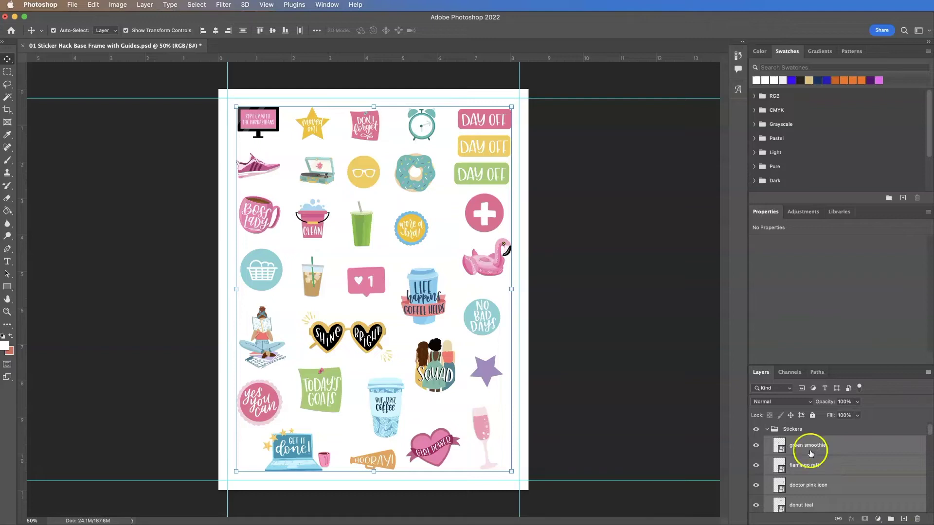
{"action": "left_click", "coordinate": [767, 431]}
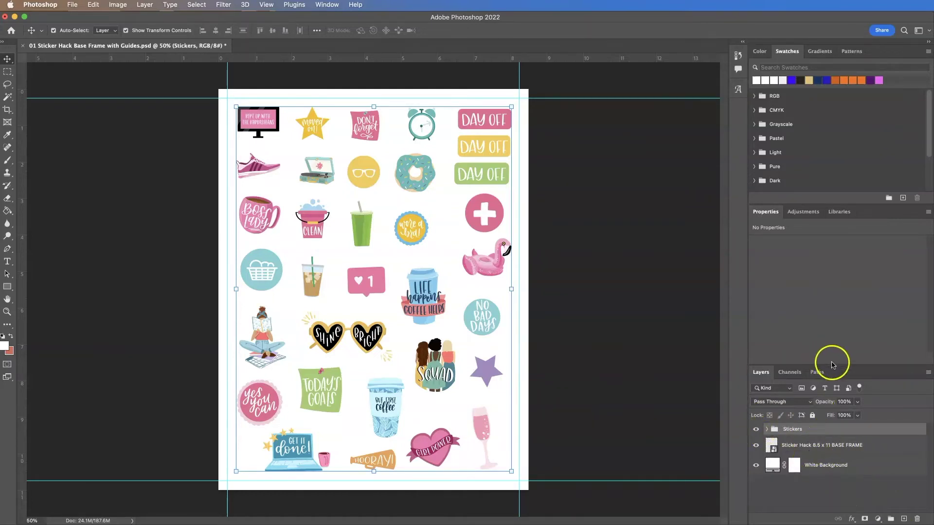
{"action": "left_click_drag", "start_coordinate": [835, 365], "coordinate": [839, 201]}
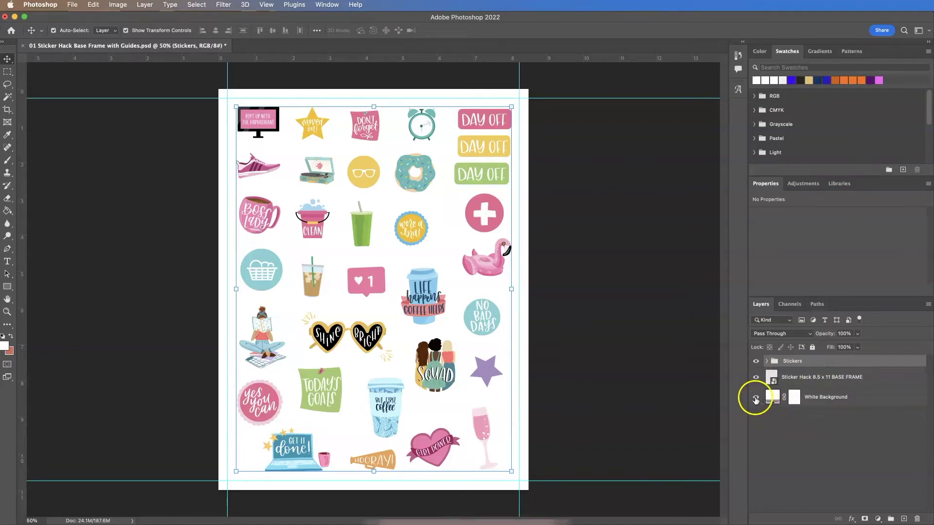
Step: Hide the White Background layer and review File > Print settings without printing
{"action": "left_click", "coordinate": [756, 399]}
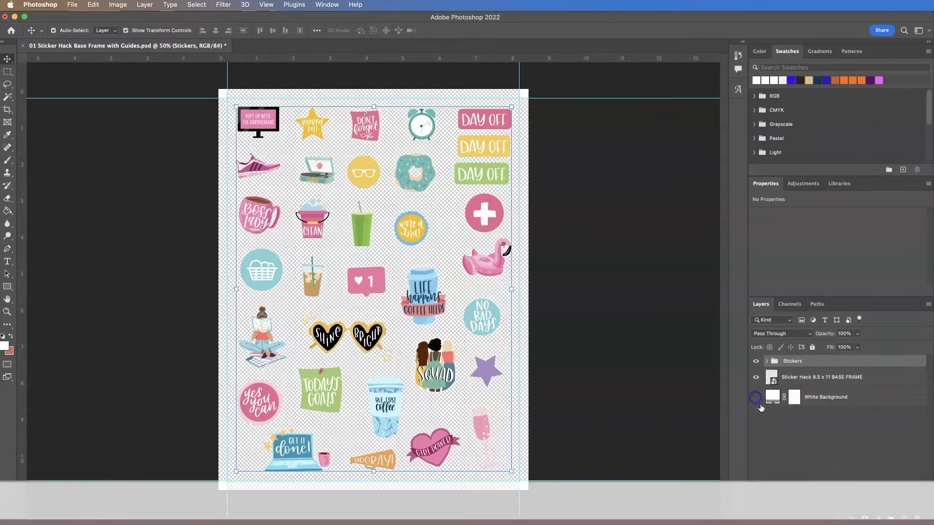
{"action": "left_click", "coordinate": [72, 4]}
{"action": "mouse_move", "coordinate": [85, 214]}
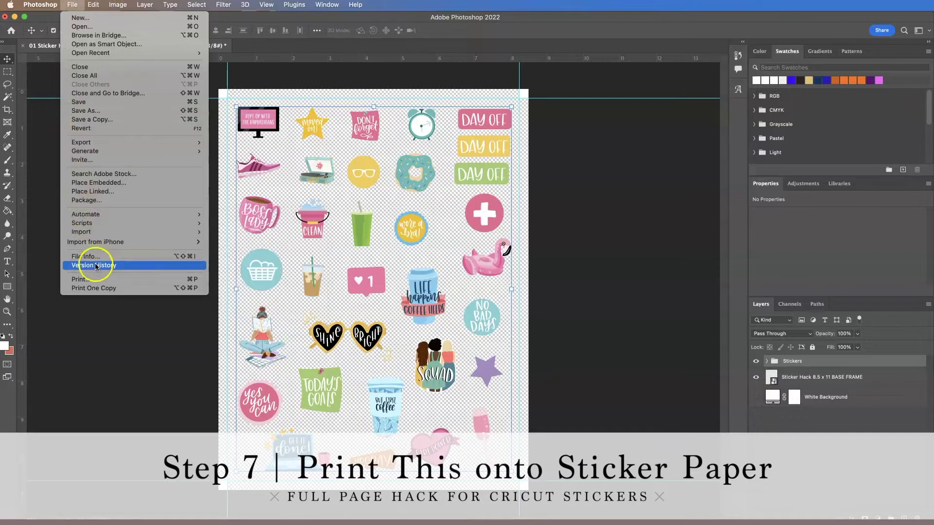
{"action": "left_click", "coordinate": [99, 280]}
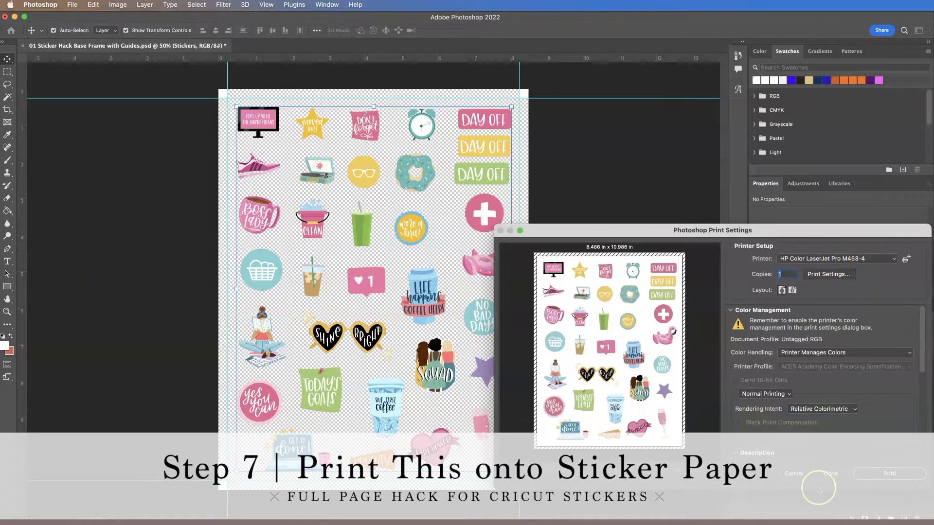
{"action": "key", "text": "Return"}
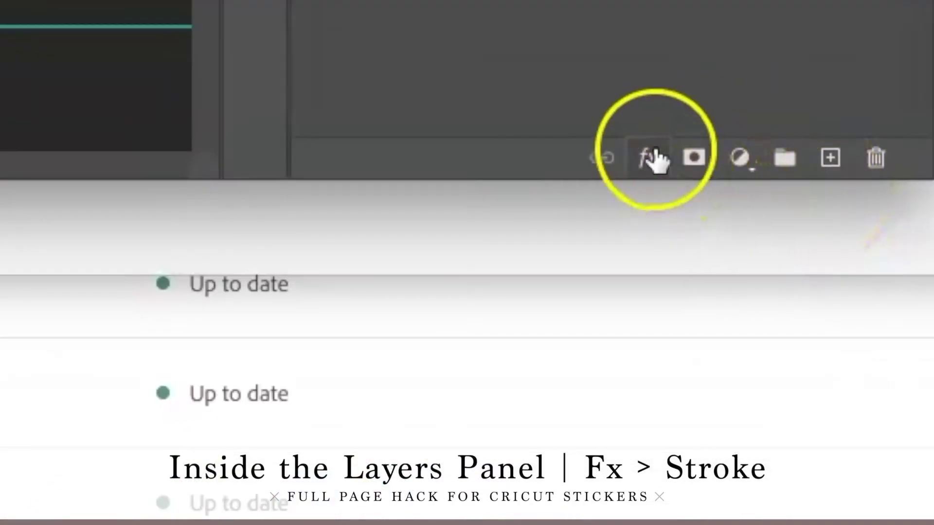
Step: Add an 18 px white outside Stroke effect to the Stickers group
{"action": "left_click", "coordinate": [646, 153]}
{"action": "left_click", "coordinate": [676, 285]}
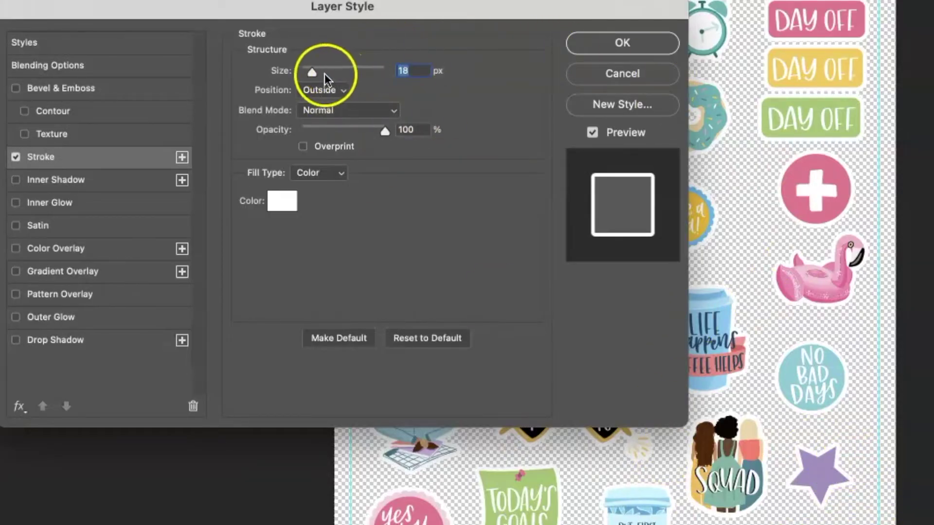
{"action": "left_click_drag", "start_coordinate": [312, 72], "coordinate": [309, 76]}
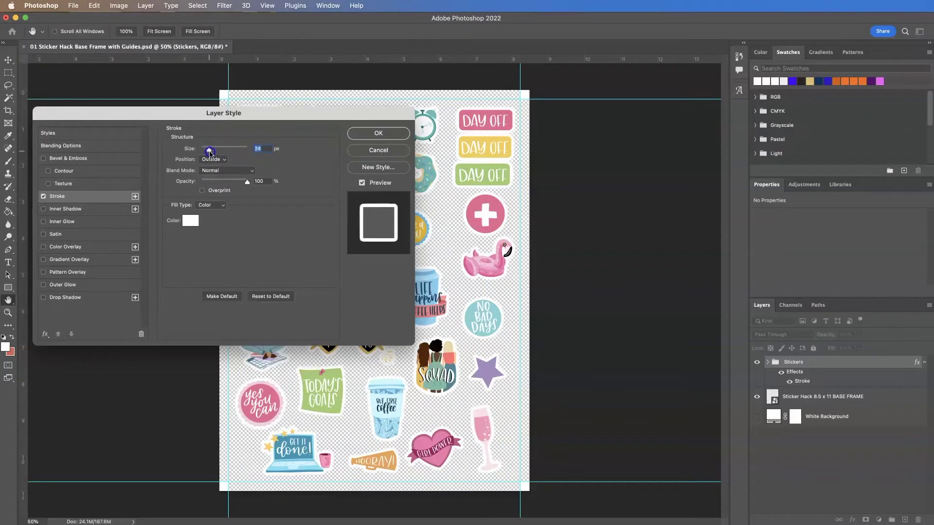
{"action": "left_click_drag", "start_coordinate": [204, 151], "coordinate": [213, 149]}
{"action": "left_click_drag", "start_coordinate": [250, 114], "coordinate": [754, 159]}
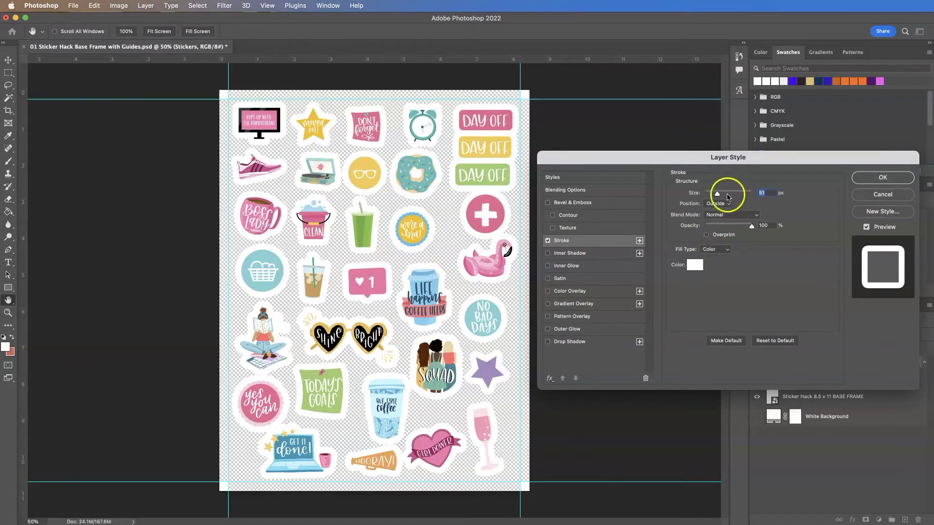
{"action": "left_click_drag", "start_coordinate": [717, 196], "coordinate": [711, 194]}
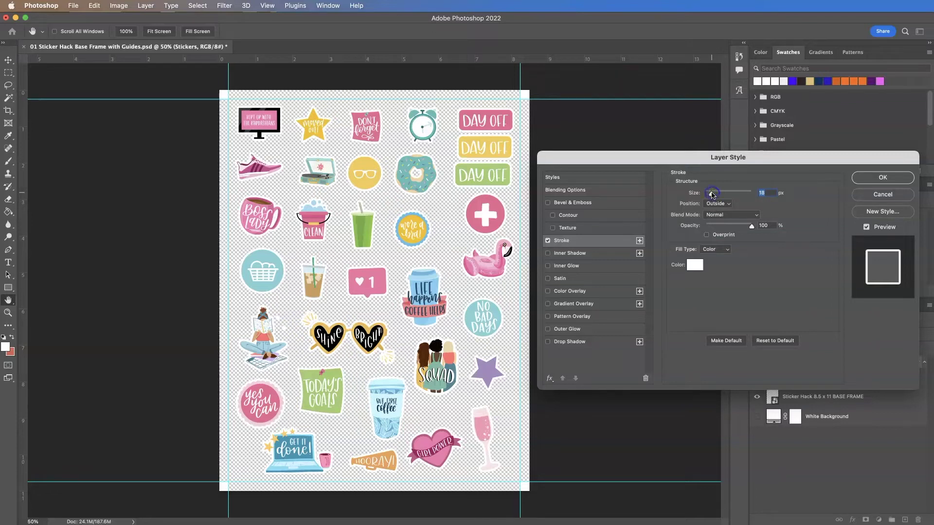
{"action": "left_click", "coordinate": [296, 290]}
{"action": "left_click", "coordinate": [695, 266]}
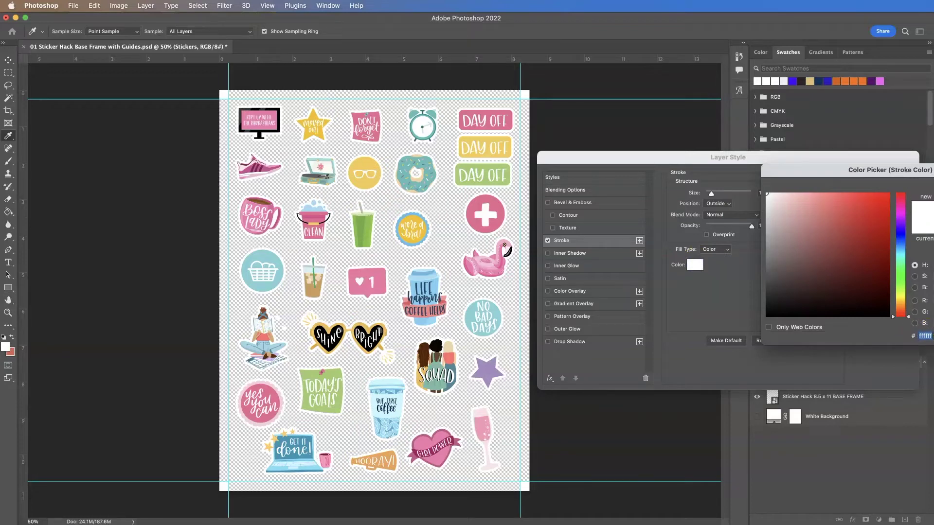
{"action": "left_click", "coordinate": [915, 195]}
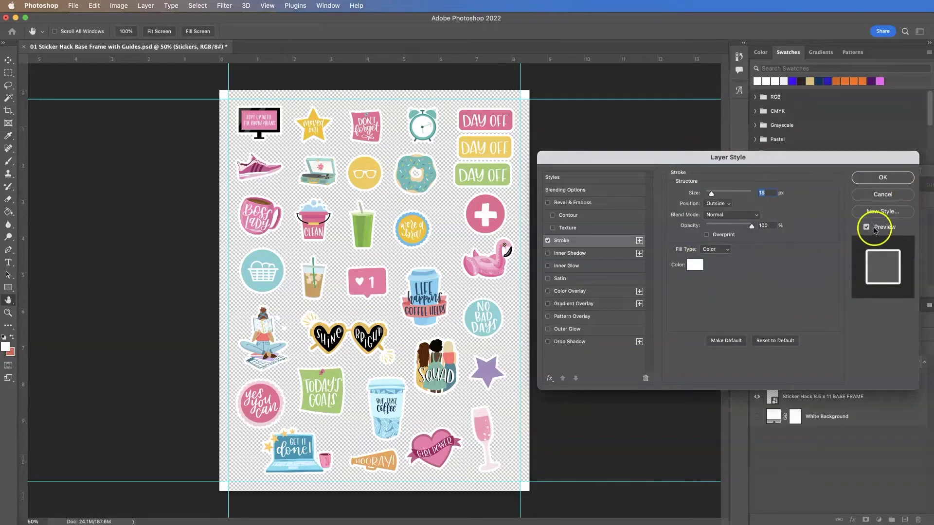
Step: Confirm the stroke and draw a white rectangle covering the whole page
{"action": "left_click", "coordinate": [882, 178]}
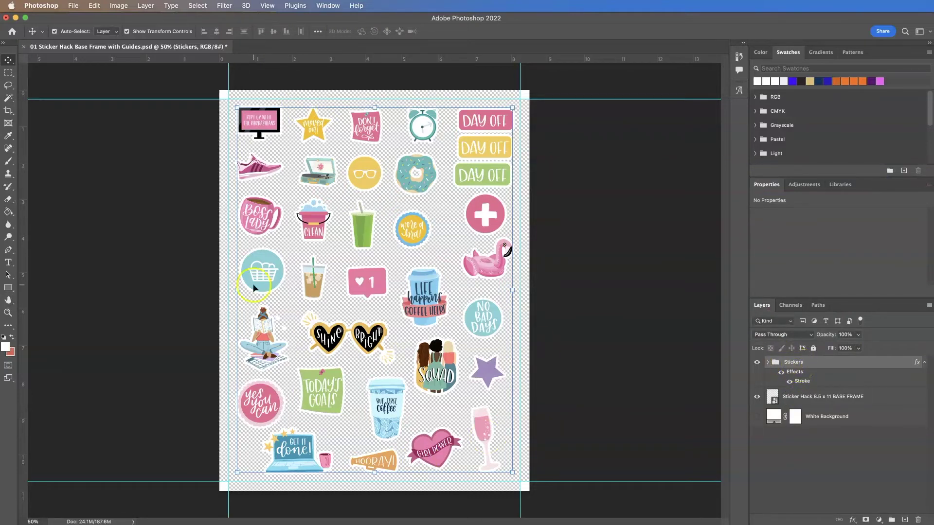
{"action": "left_click", "coordinate": [8, 288]}
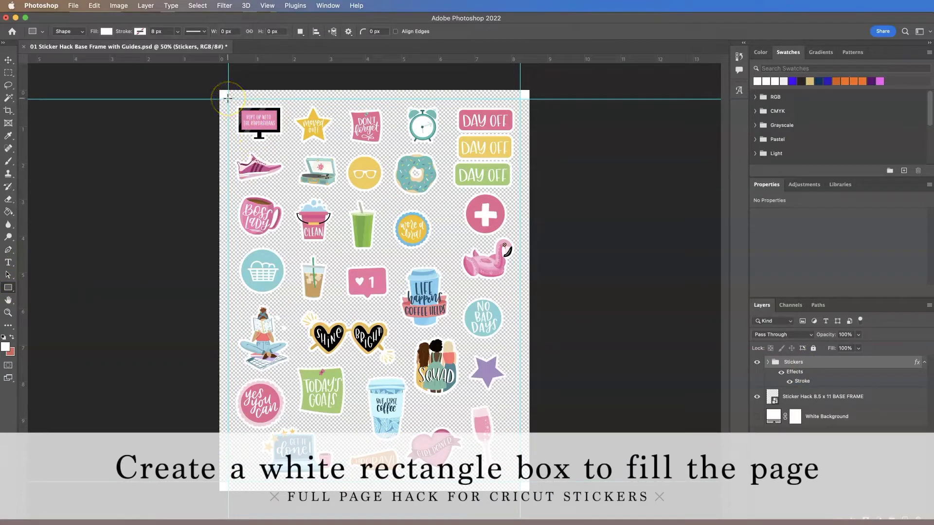
{"action": "left_click_drag", "start_coordinate": [228, 98], "coordinate": [524, 482]}
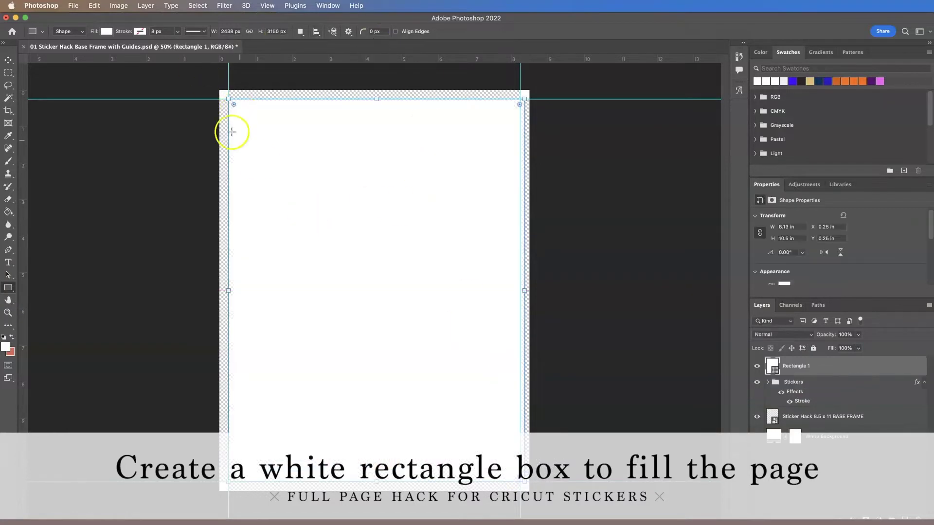
Step: Clip the white rectangle to the Stickers group, leaving White Background hidden
{"action": "right_click", "coordinate": [790, 368]}
{"action": "left_click", "coordinate": [823, 520]}
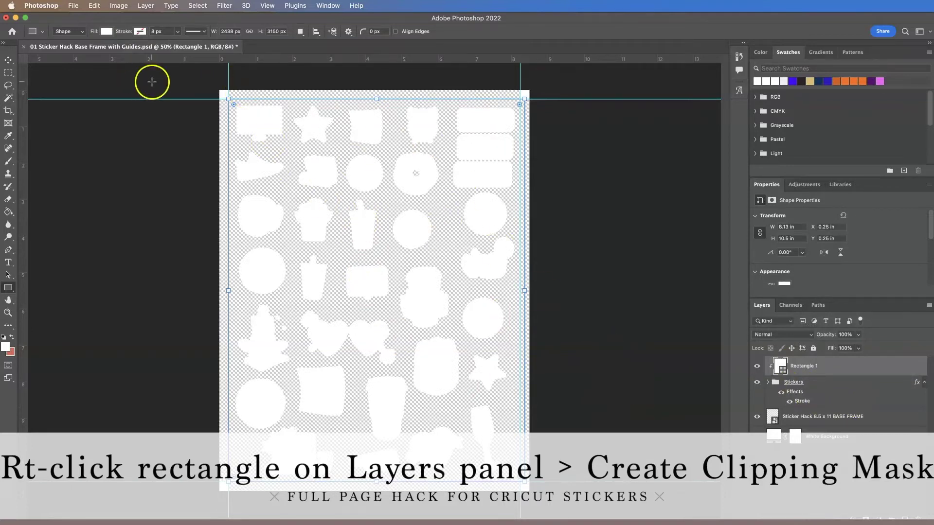
{"action": "left_click", "coordinate": [757, 437]}
{"action": "left_click", "coordinate": [757, 437]}
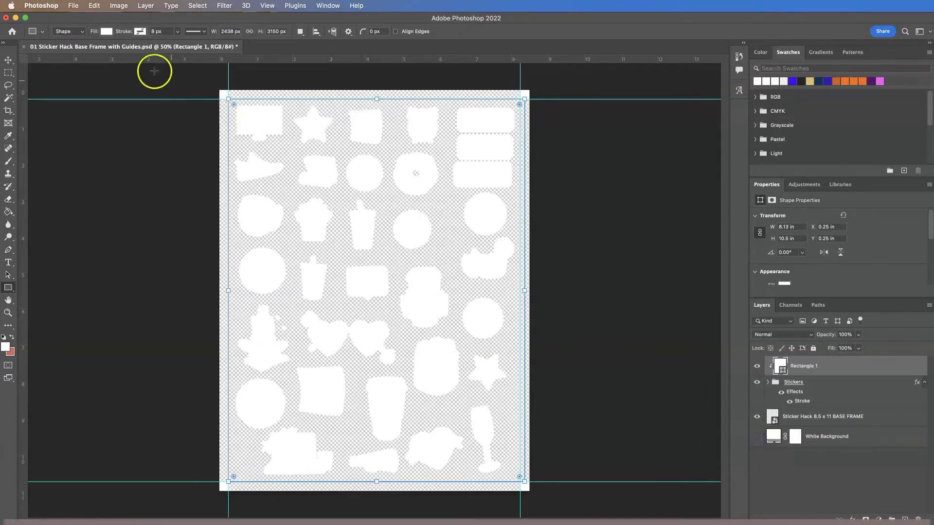
Step: Export the sheet through Save for Web (Legacy) as PNG-24 named 'Cut File'
{"action": "left_click", "coordinate": [74, 5]}
{"action": "mouse_move", "coordinate": [81, 143]}
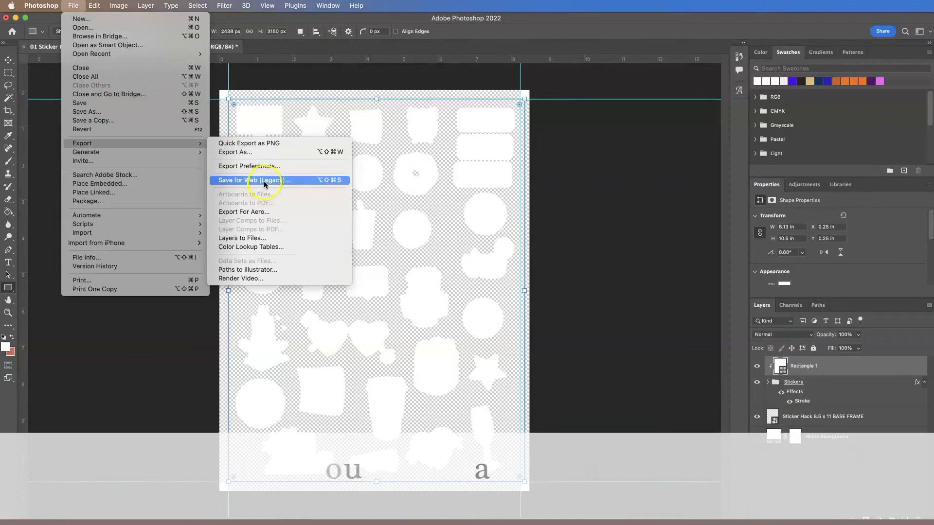
{"action": "left_click", "coordinate": [264, 181]}
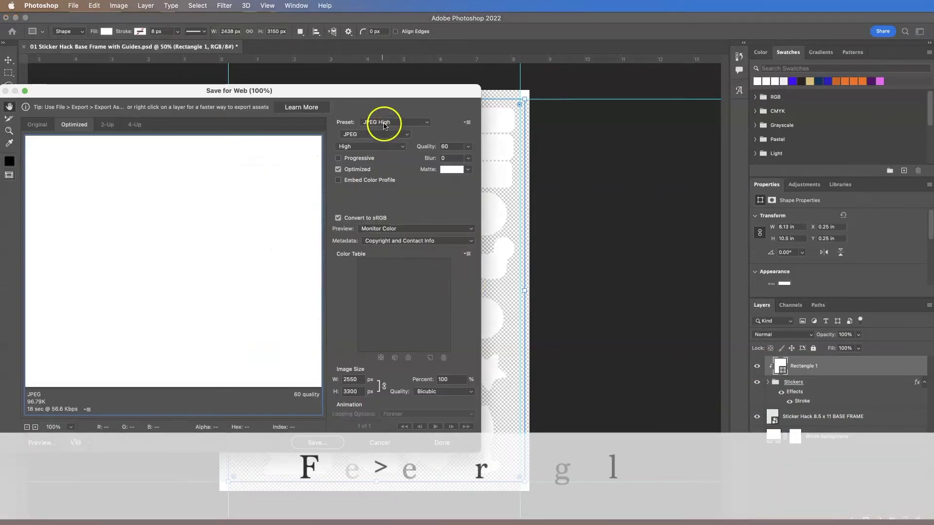
{"action": "left_click", "coordinate": [384, 126]}
{"action": "left_click", "coordinate": [390, 152]}
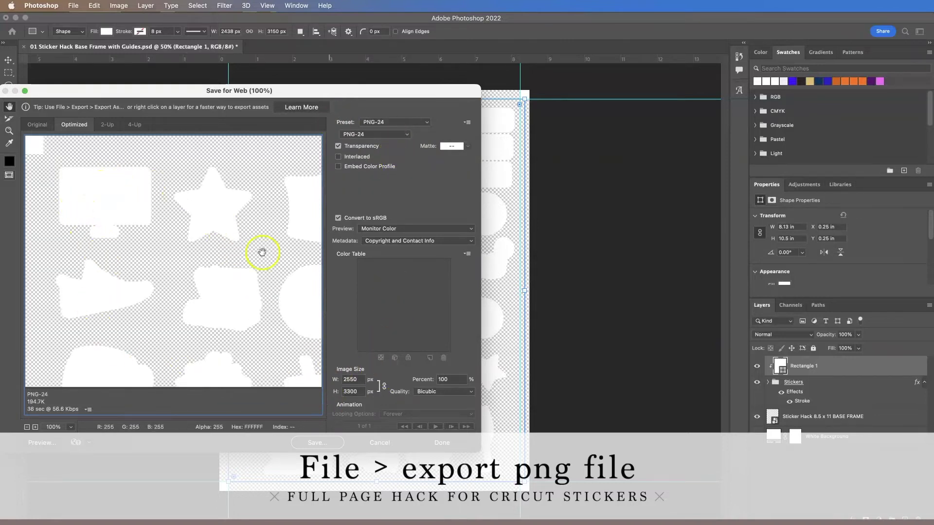
{"action": "left_click", "coordinate": [321, 442]}
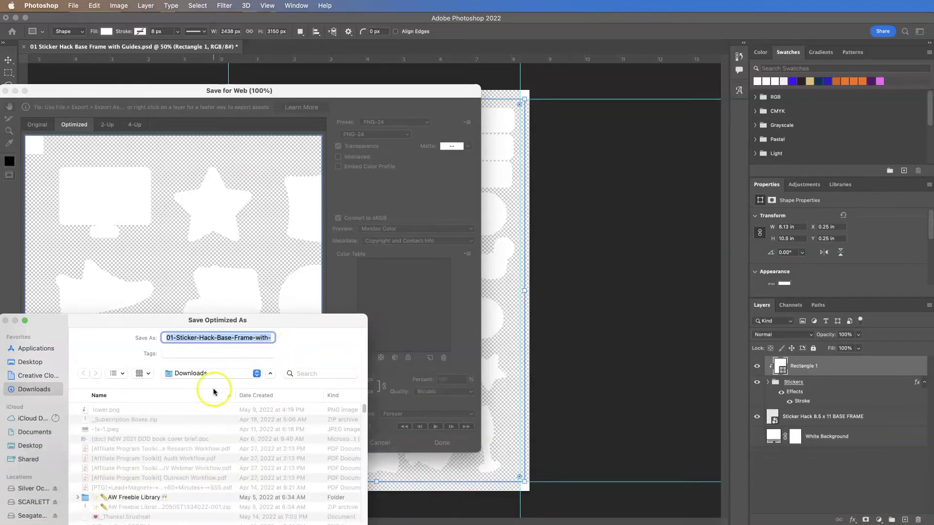
{"action": "type", "text": "C"}
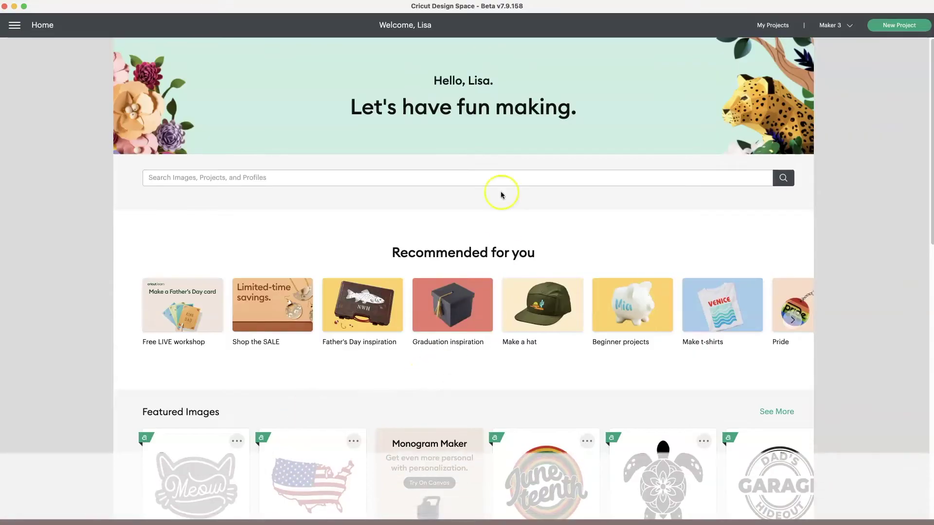
Step: Start a new project and upload Cut-File.png from the Downloads folder
{"action": "left_click", "coordinate": [898, 27]}
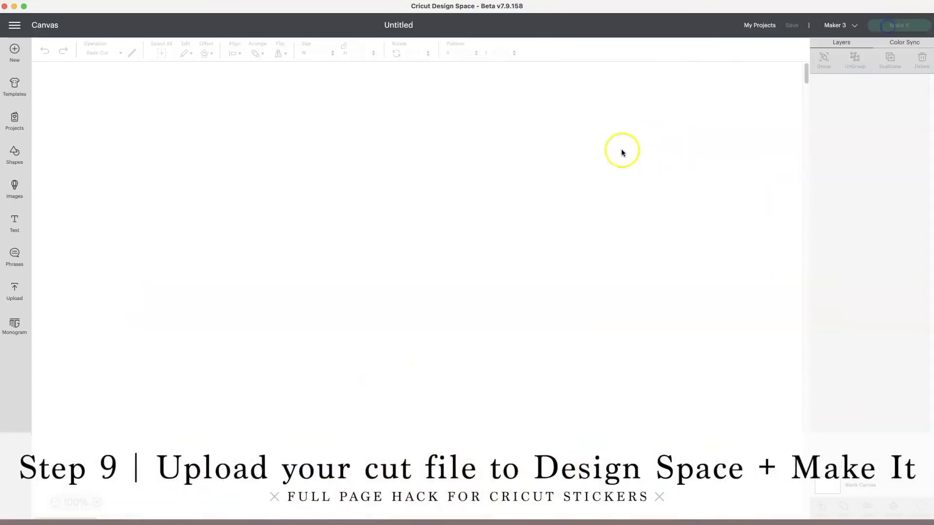
{"action": "left_click", "coordinate": [10, 290]}
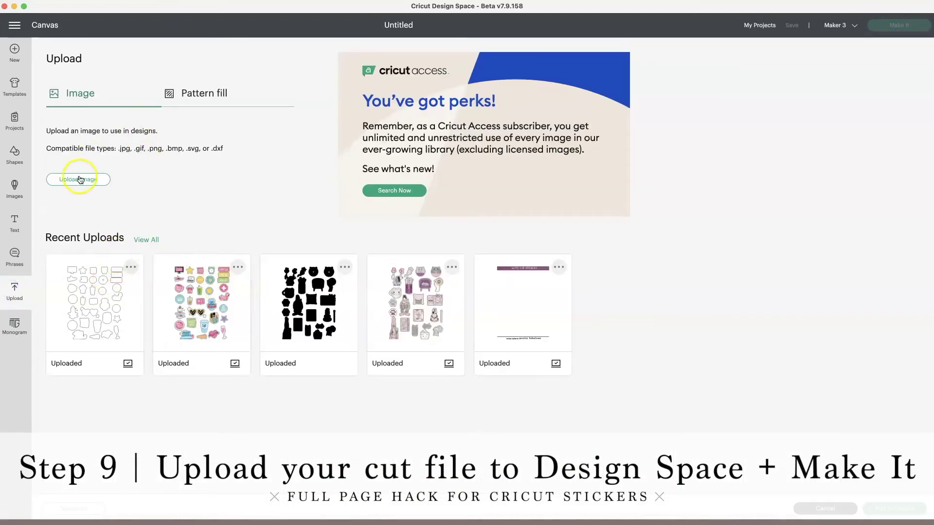
{"action": "left_click", "coordinate": [80, 180]}
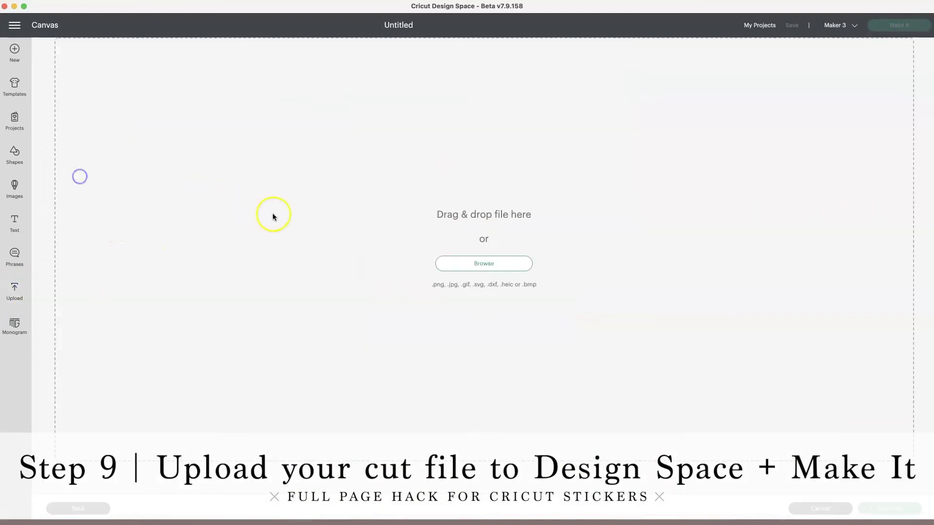
{"action": "left_click", "coordinate": [500, 263]}
{"action": "left_click", "coordinate": [391, 293]}
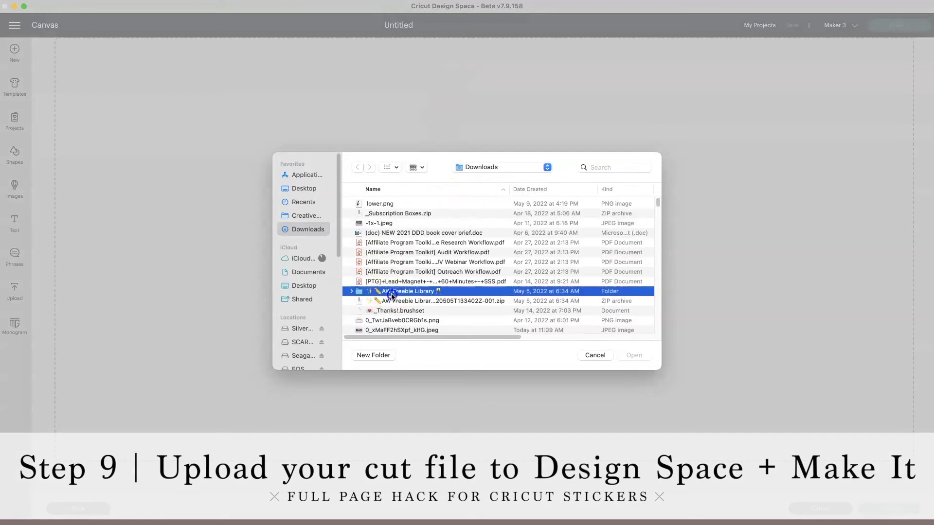
{"action": "type", "text": "cut"}
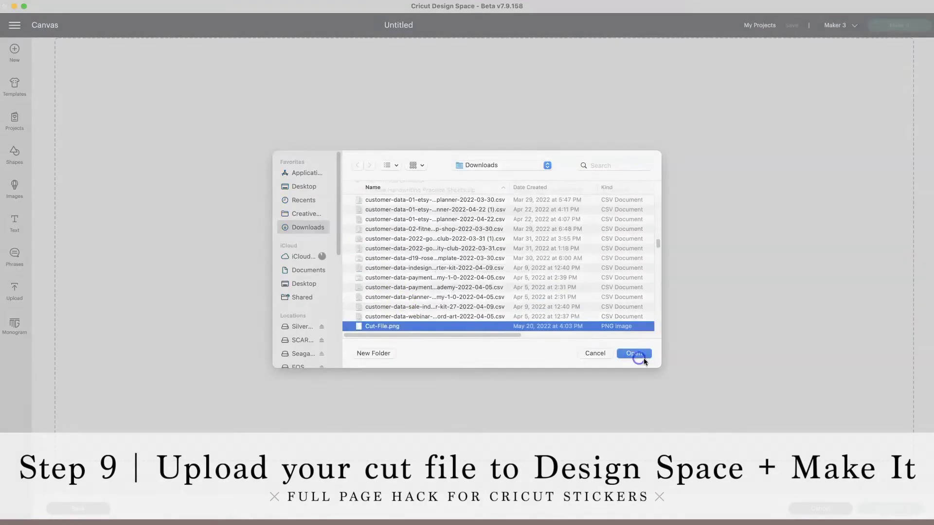
{"action": "left_click", "coordinate": [644, 358]}
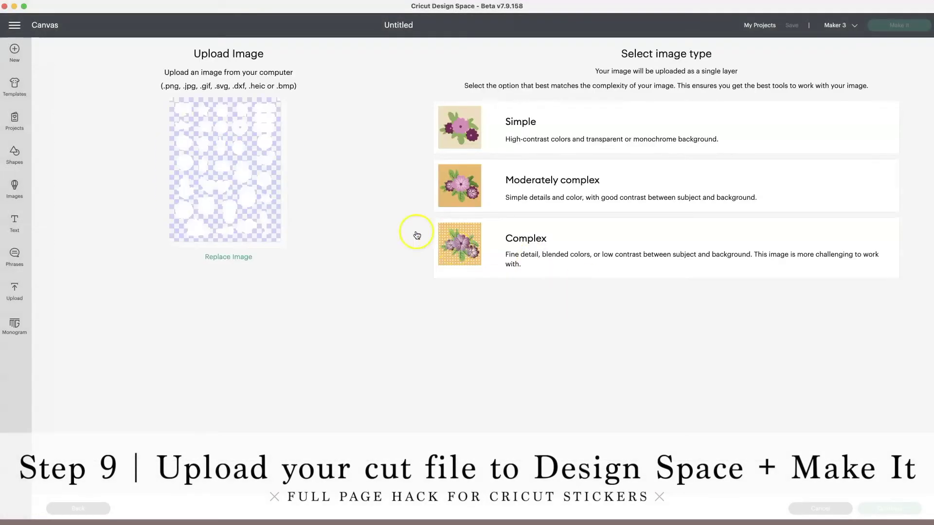
Step: Mark the upload as a Simple image and keep its background unchanged
{"action": "left_click", "coordinate": [538, 125]}
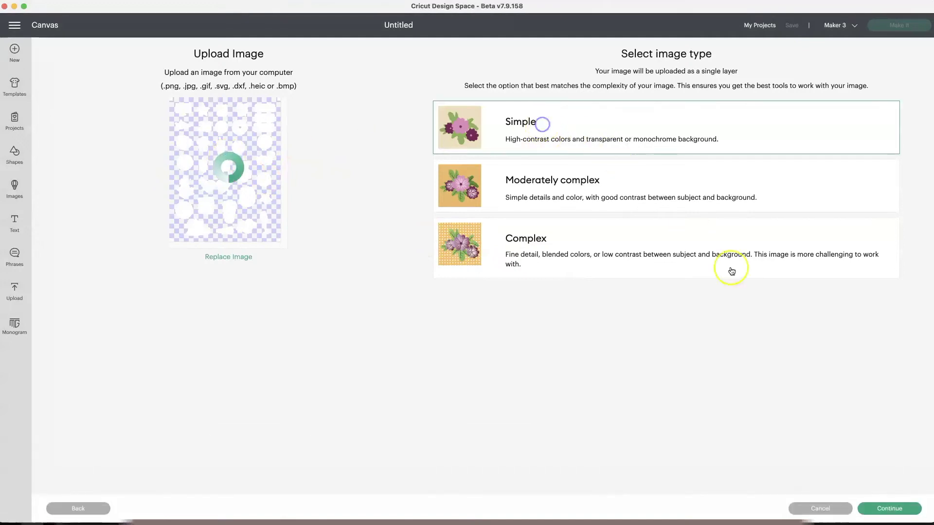
{"action": "left_click", "coordinate": [885, 507]}
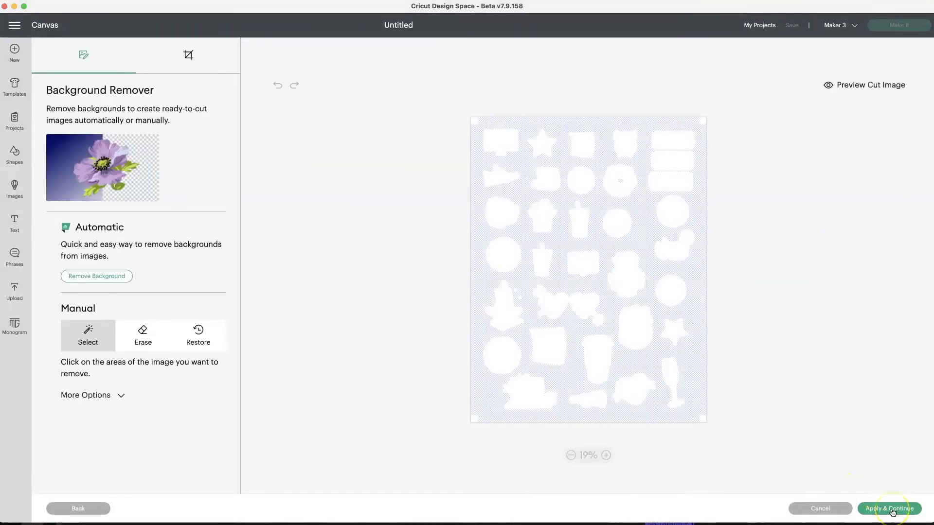
{"action": "left_click", "coordinate": [892, 510]}
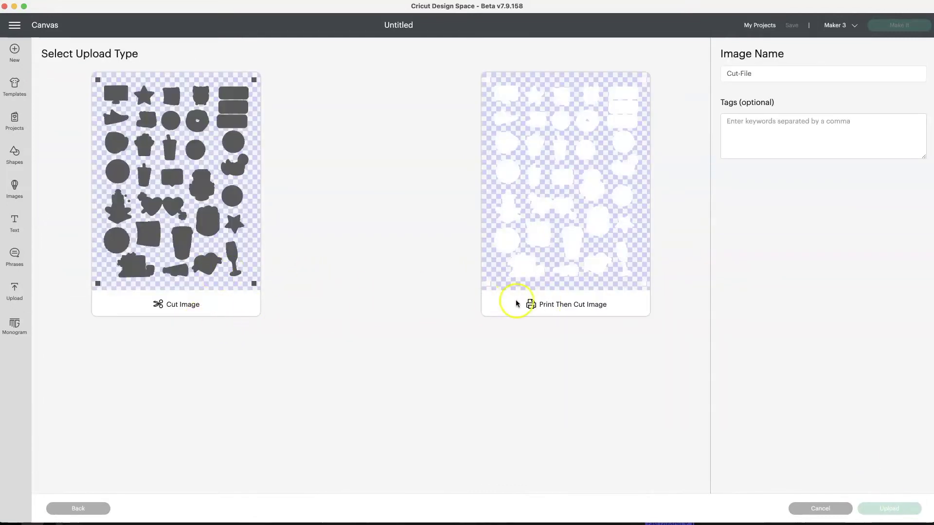
Step: Upload Cut-File as a cut image and add it from Recent Uploads to the canvas
{"action": "left_click", "coordinate": [171, 299]}
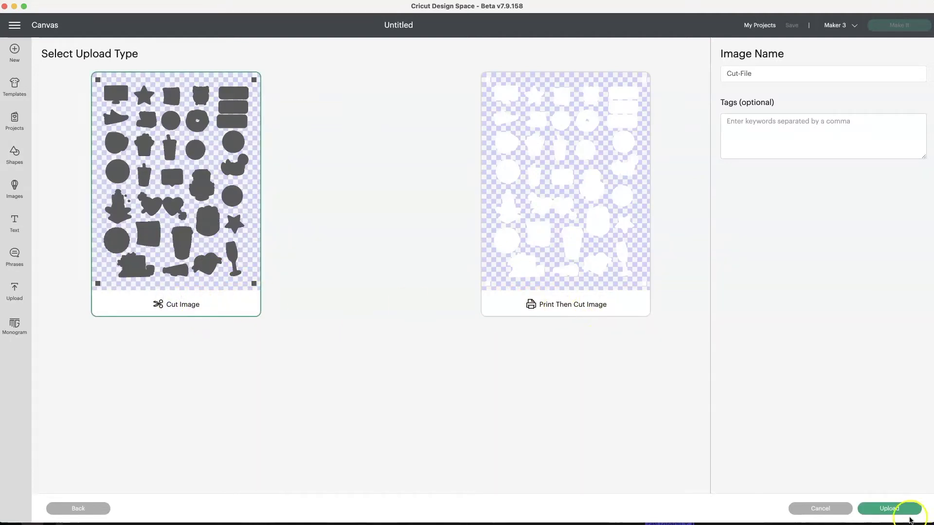
{"action": "left_click", "coordinate": [888, 509]}
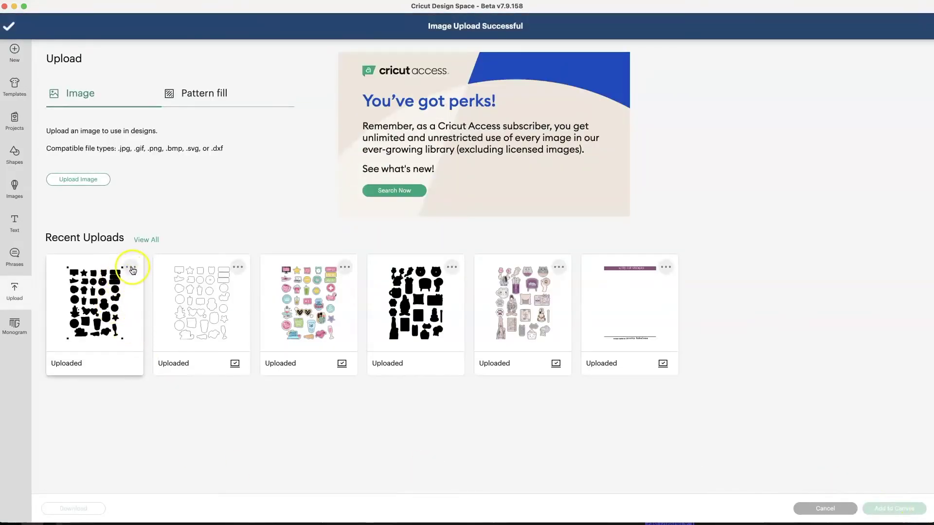
{"action": "left_click", "coordinate": [78, 350]}
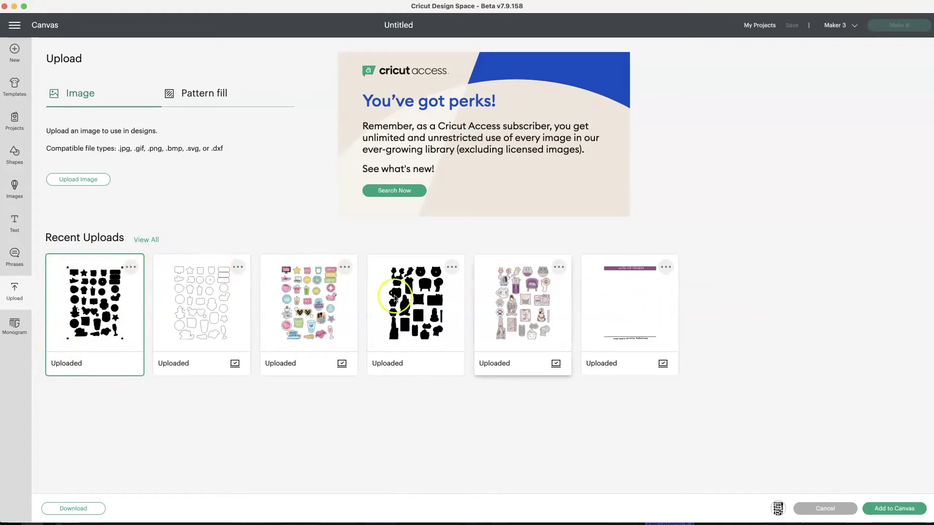
{"action": "left_click", "coordinate": [896, 508]}
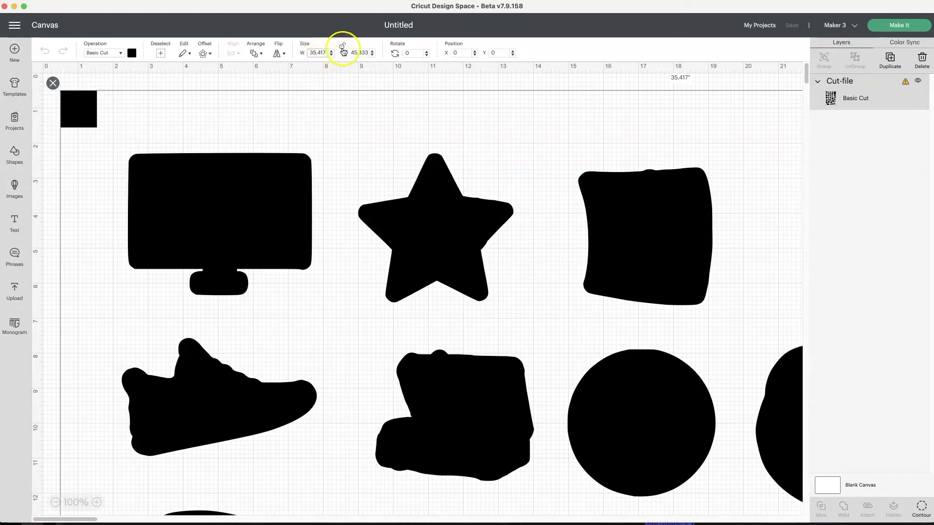
Step: Unlock proportions, set width to 8.5 in (height 11 in) and position to X 0, Y 0
{"action": "left_click", "coordinate": [342, 48]}
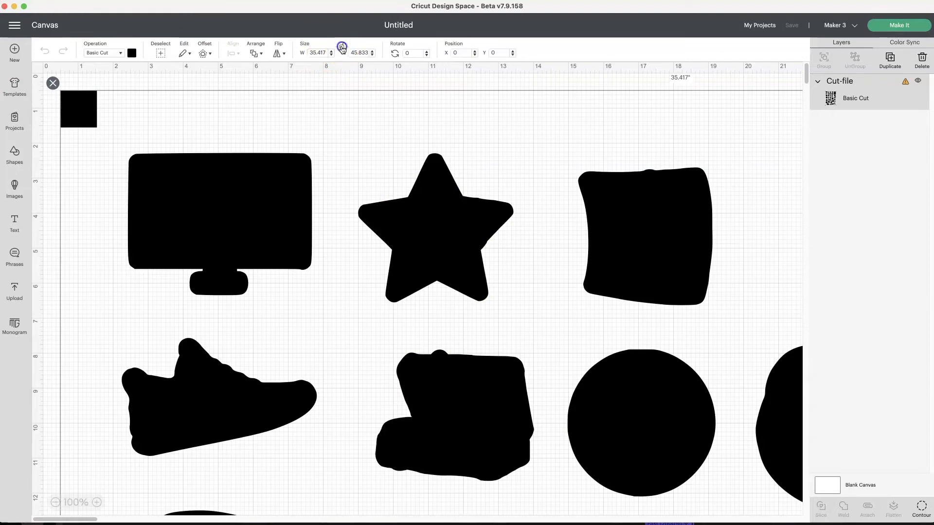
{"action": "left_click", "coordinate": [316, 55]}
{"action": "type", "text": "8.5"}
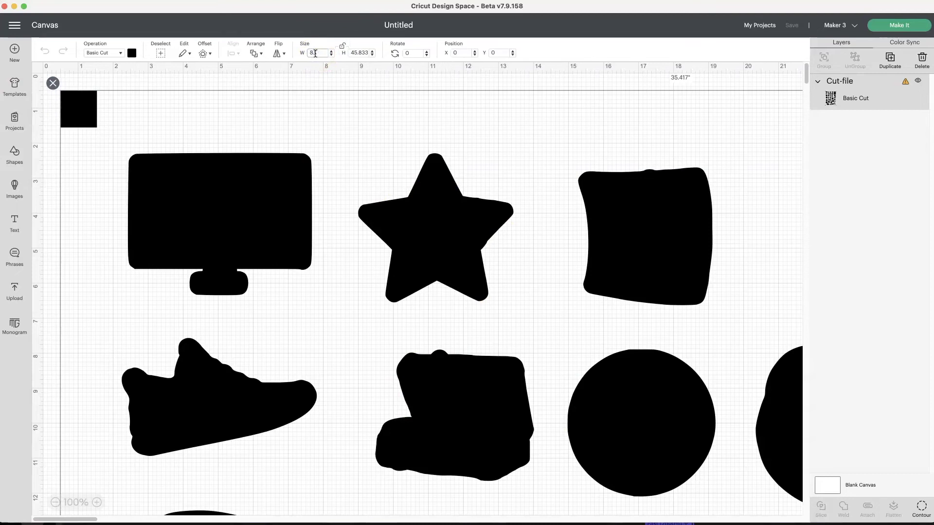
{"action": "key", "text": "Tab"}
{"action": "key", "text": "Tab"}
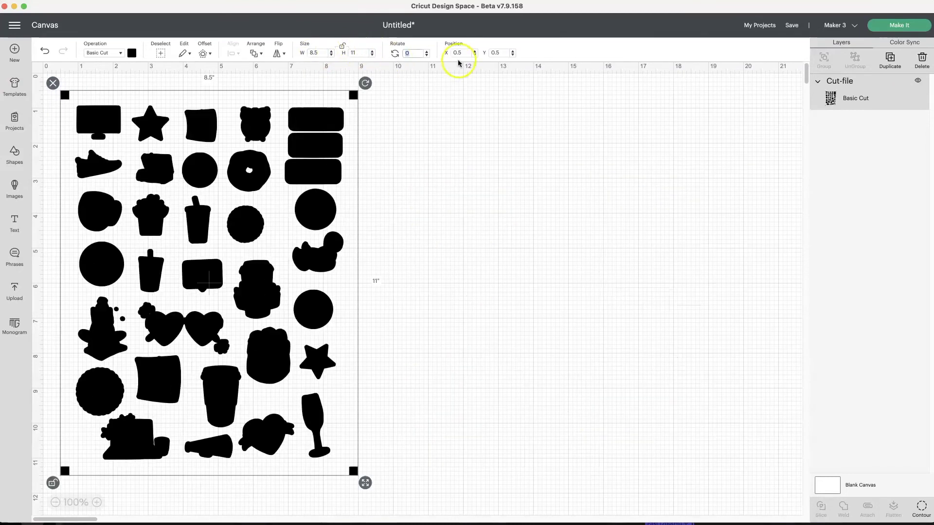
{"action": "left_click", "coordinate": [460, 53]}
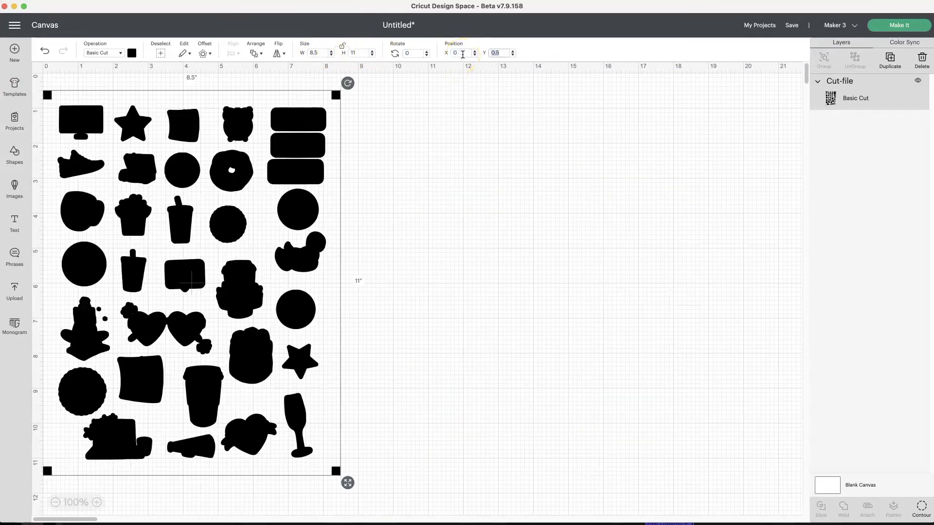
{"action": "left_click", "coordinate": [502, 52]}
{"action": "type", "text": "0"}
{"action": "key", "text": "Return"}
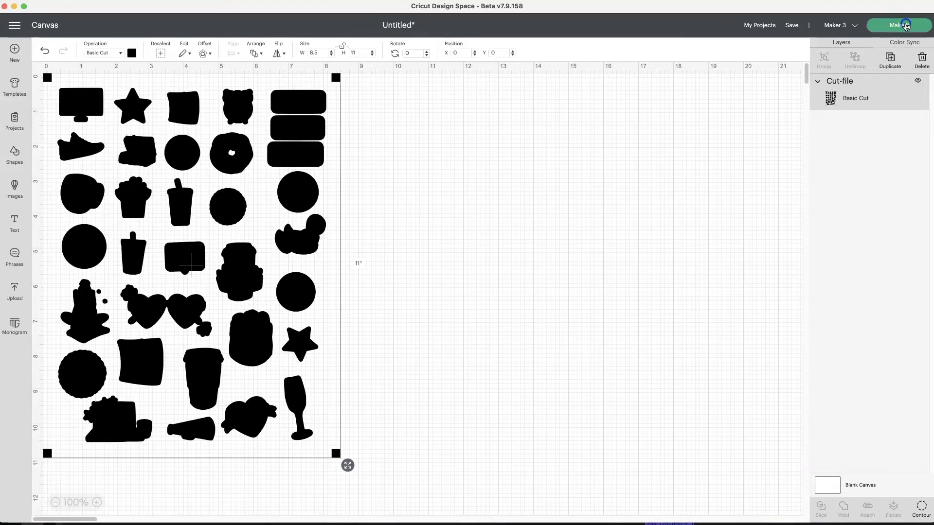
Step: Make It On Mat with a remembered 12 x 12 in mat, then continue to machine setup
{"action": "left_click", "coordinate": [905, 26]}
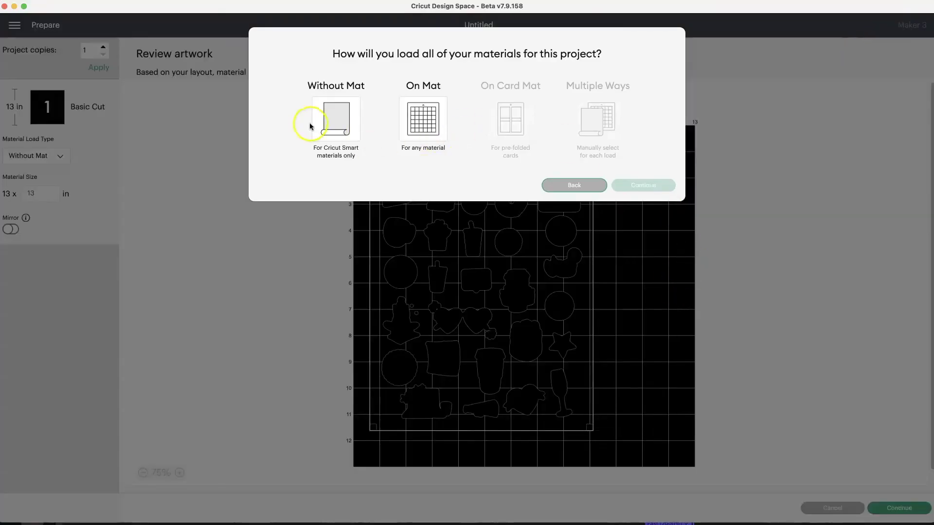
{"action": "left_click", "coordinate": [423, 118]}
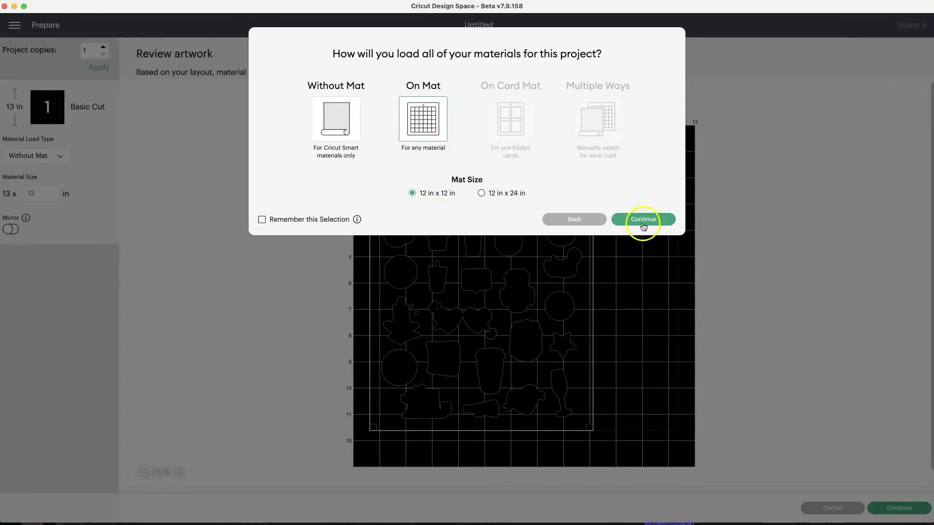
{"action": "left_click", "coordinate": [262, 220]}
{"action": "left_click", "coordinate": [646, 221]}
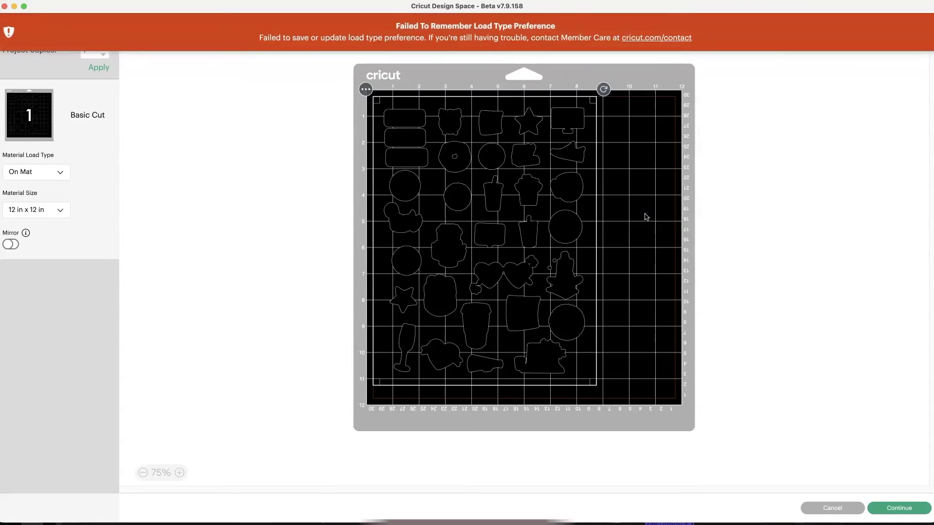
{"action": "left_click", "coordinate": [599, 201]}
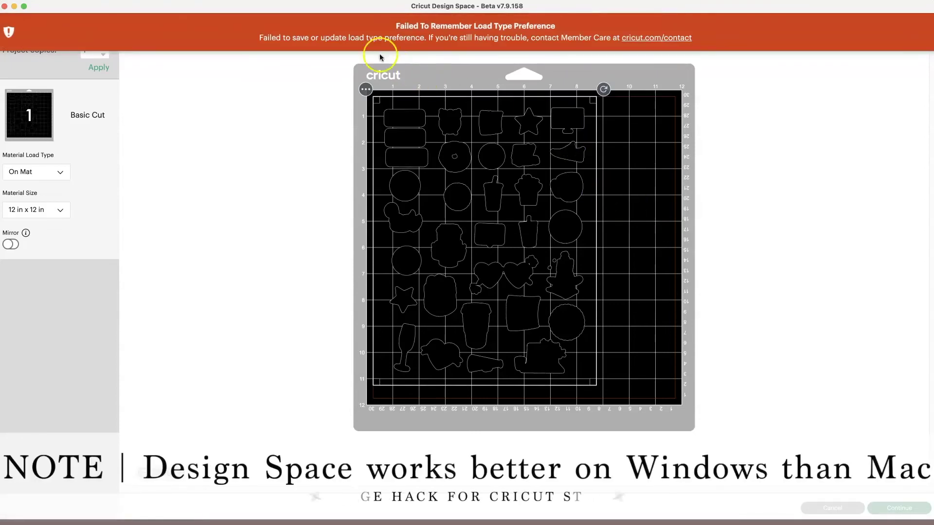
{"action": "left_click", "coordinate": [796, 152]}
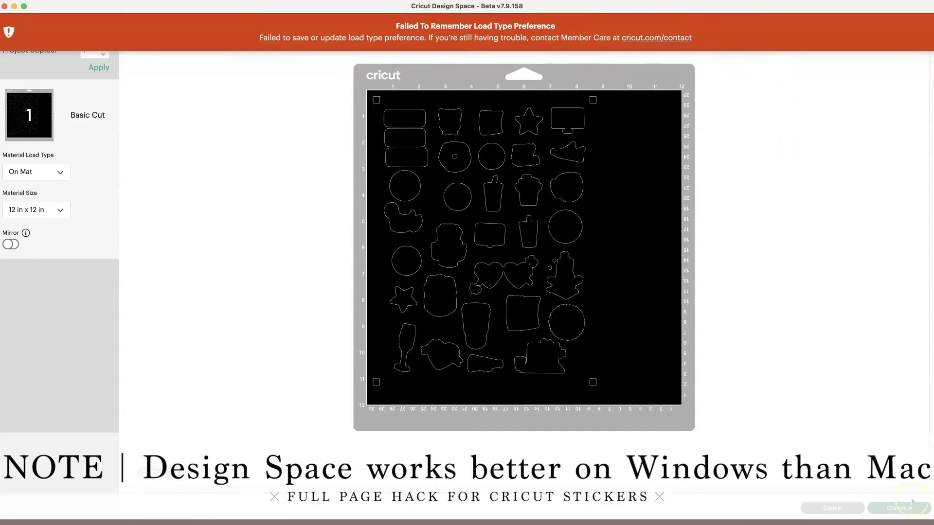
{"action": "left_click", "coordinate": [908, 511]}
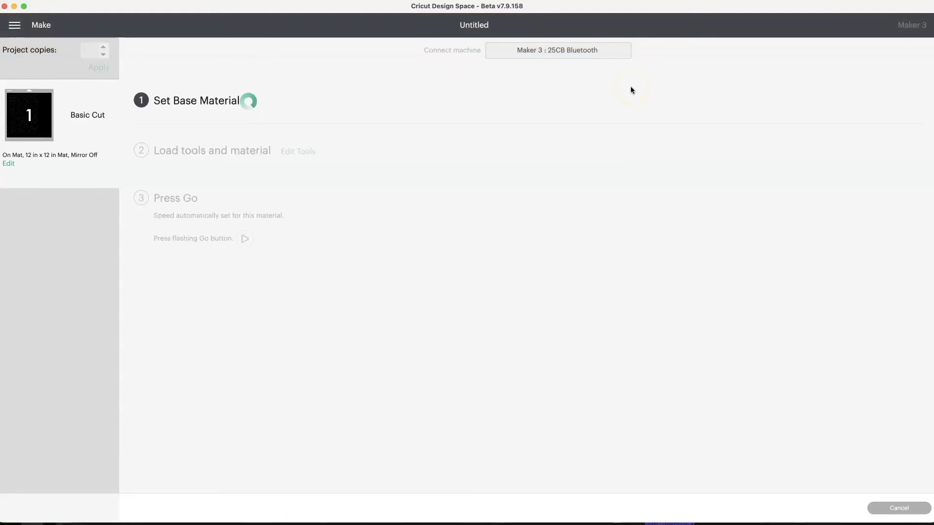
Step: Choose the Washi Tape favourite as the base material
{"action": "left_click", "coordinate": [659, 87]}
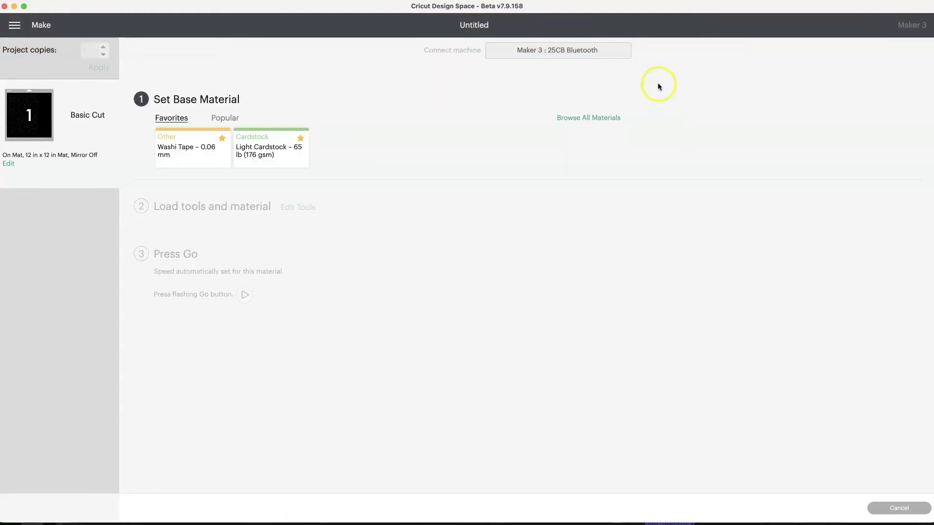
{"action": "left_click", "coordinate": [197, 156]}
{"action": "left_click", "coordinate": [220, 132]}
{"action": "left_click", "coordinate": [292, 132]}
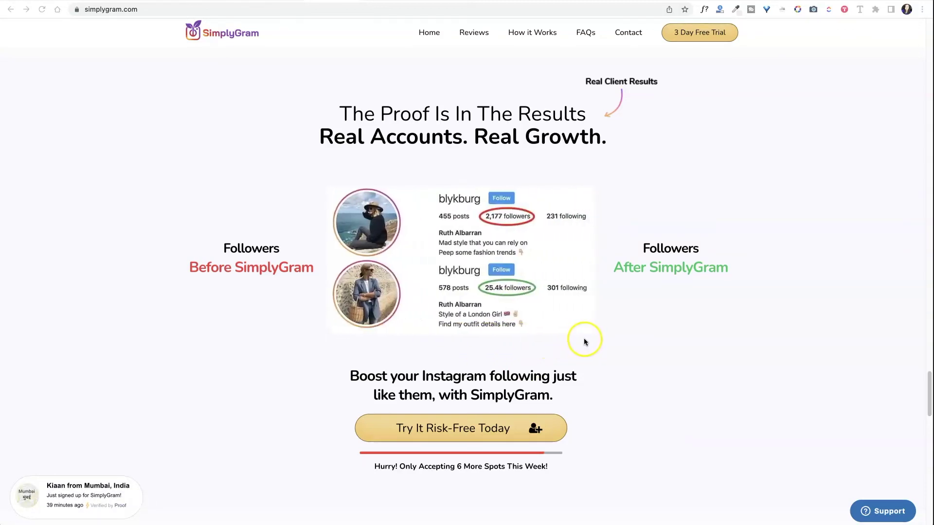
{"action": "scroll", "coordinate": [617, 332], "scroll_direction": "up", "scroll_amount": 3}
{"action": "scroll", "coordinate": [617, 331], "scroll_direction": "up", "scroll_amount": 5}
{"action": "scroll", "coordinate": [481, 177], "scroll_direction": "up", "scroll_amount": 5}
{"action": "scroll", "coordinate": [482, 178], "scroll_direction": "up", "scroll_amount": 5}
{"action": "scroll", "coordinate": [486, 182], "scroll_direction": "up", "scroll_amount": 1}
{"action": "scroll", "coordinate": [497, 191], "scroll_direction": "up", "scroll_amount": 10}
{"action": "scroll", "coordinate": [497, 192], "scroll_direction": "up", "scroll_amount": 5}
{"action": "scroll", "coordinate": [497, 192], "scroll_direction": "down", "scroll_amount": 1}
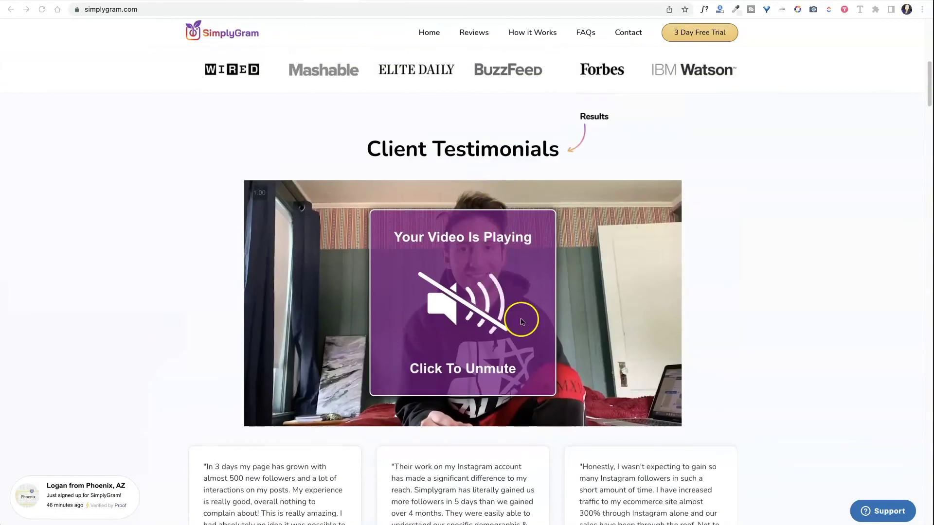
{"action": "scroll", "coordinate": [309, 478], "scroll_direction": "down", "scroll_amount": 15}
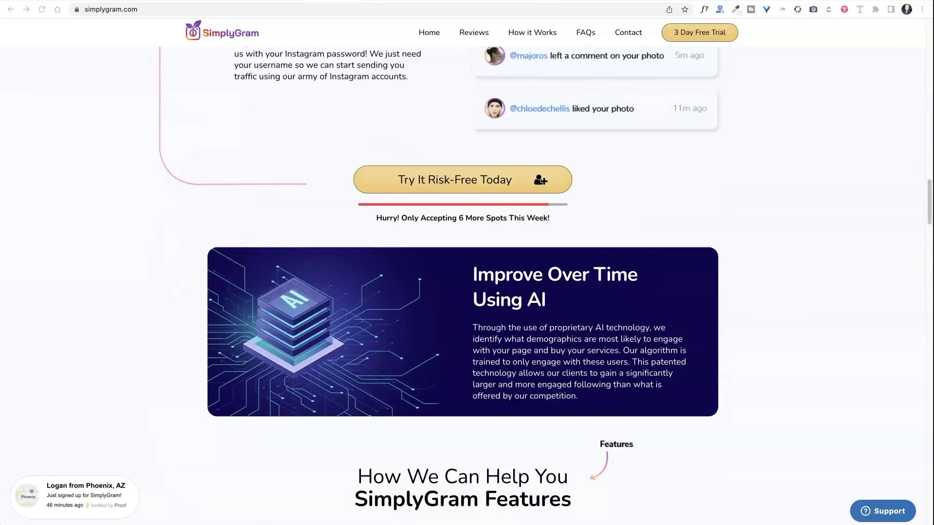